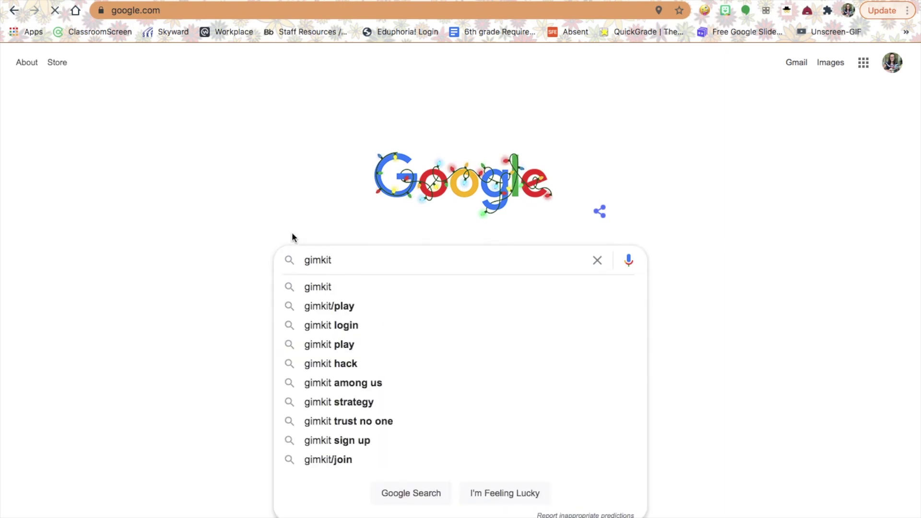
Enter Gimkit Live from the gimkit search result and go through Assignments and Classes to the New Class form
click(317, 284)
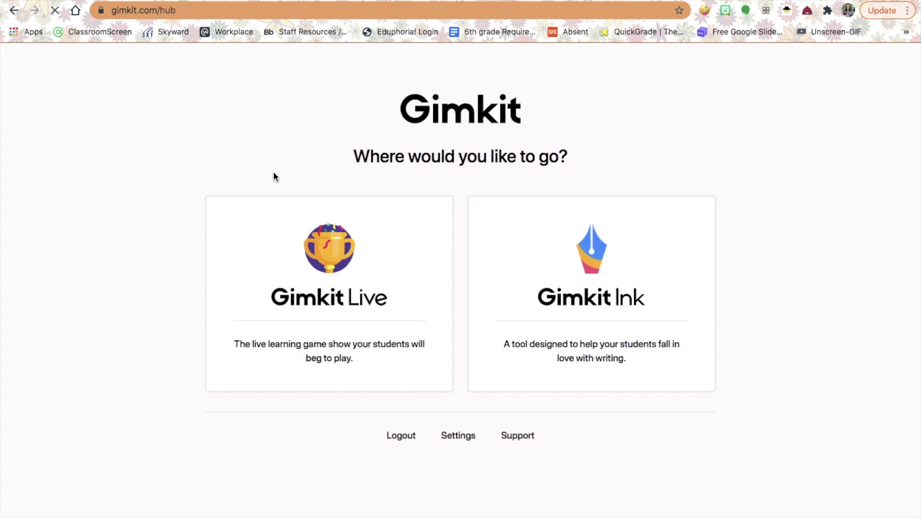
click(330, 261)
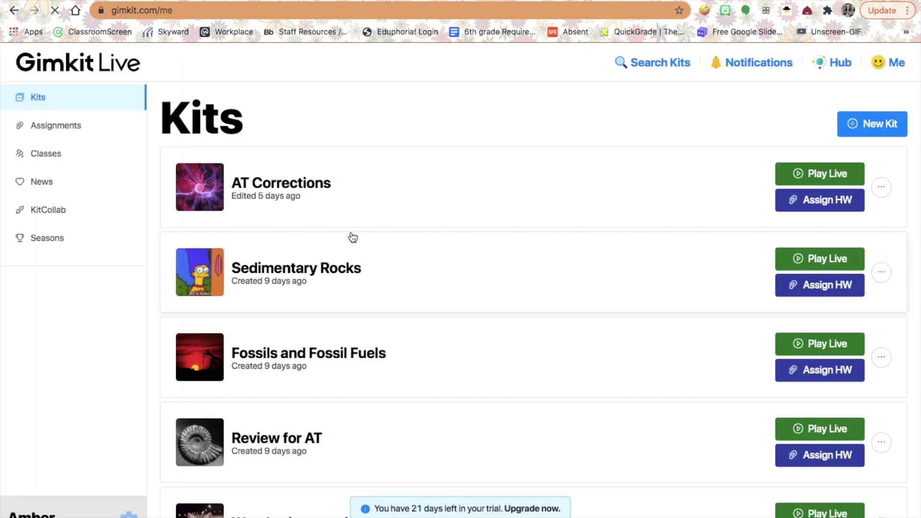
scroll(289, 423, down, 3)
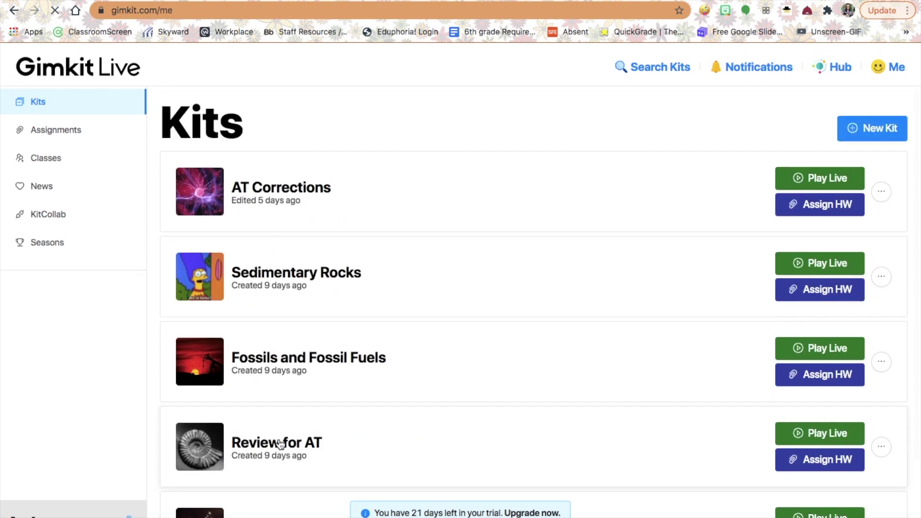
click(65, 134)
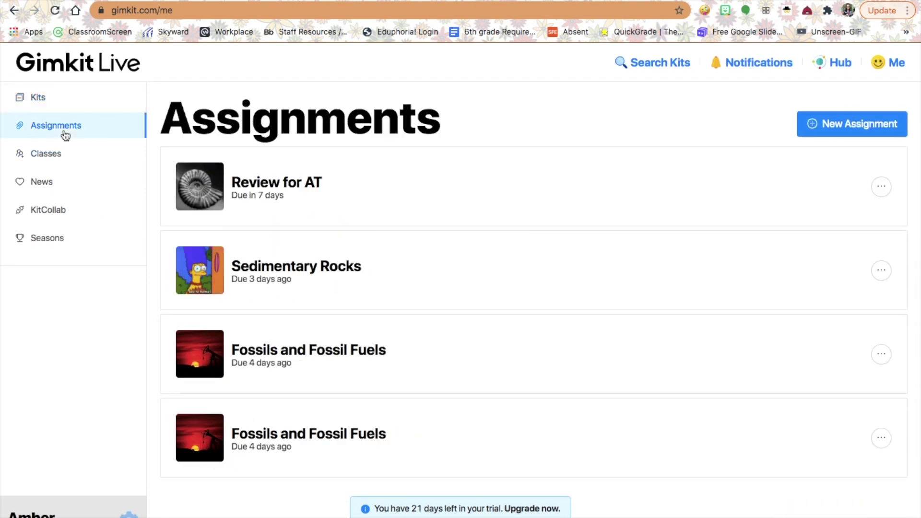
click(67, 164)
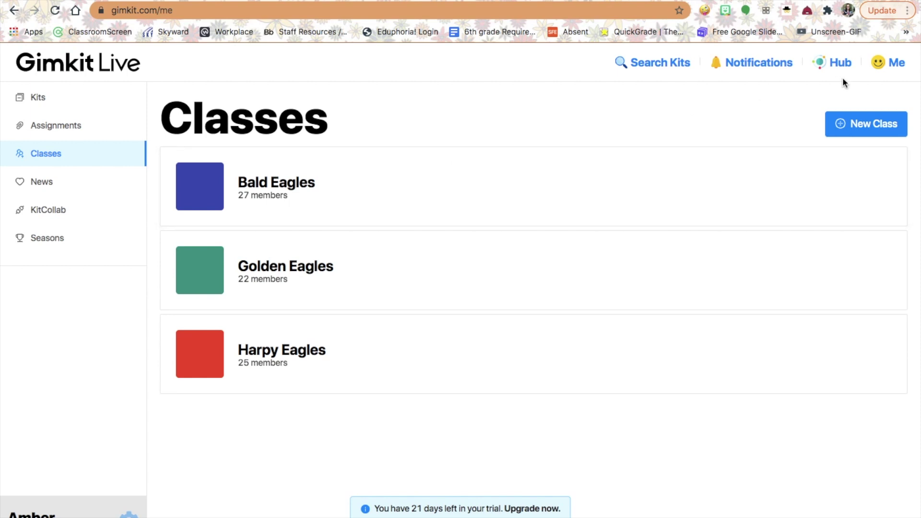
click(874, 122)
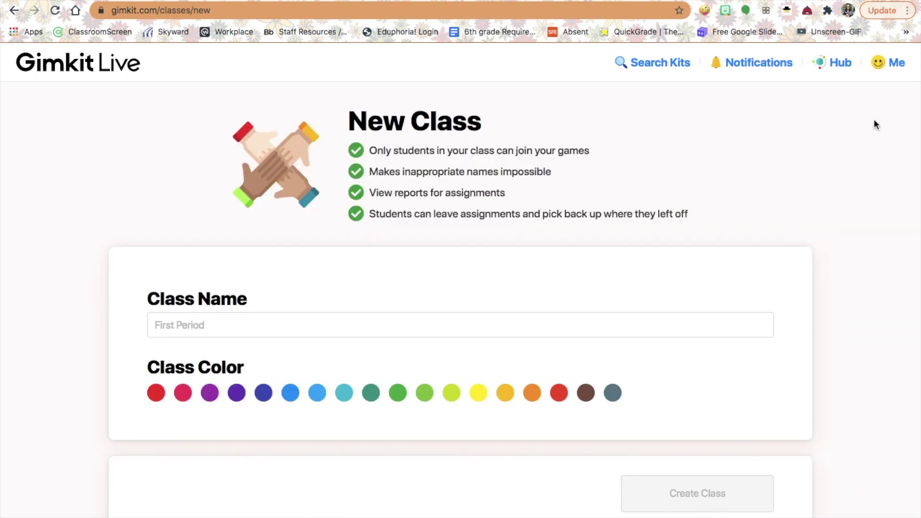
Create a dark-blue class named after the teacher
click(263, 395)
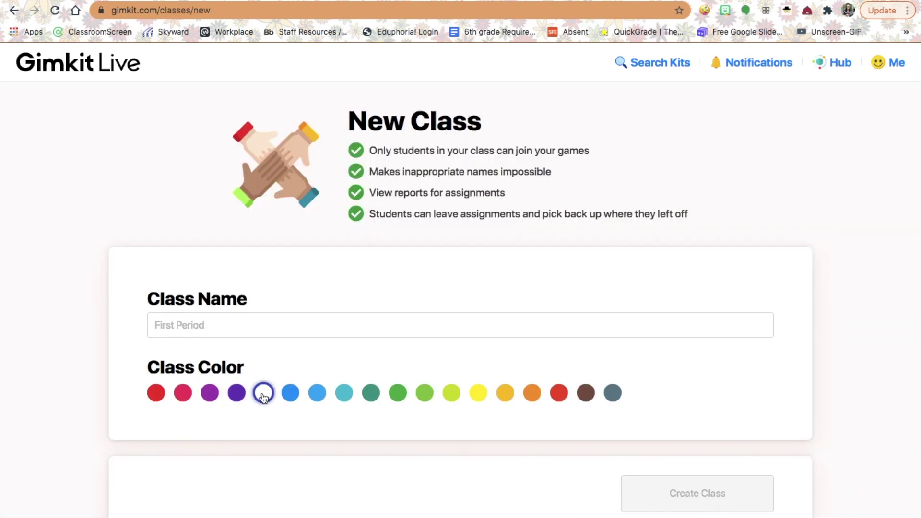
click(253, 324)
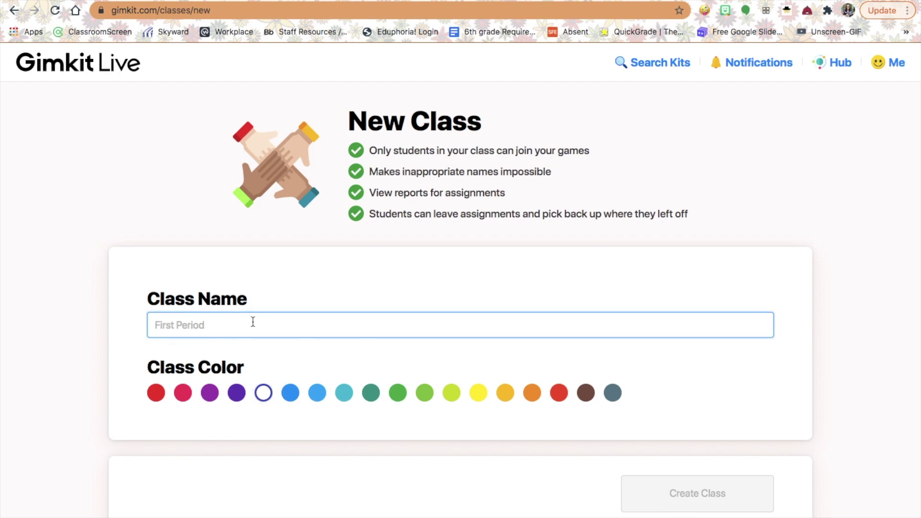
text(Mrs. Bright's Class)
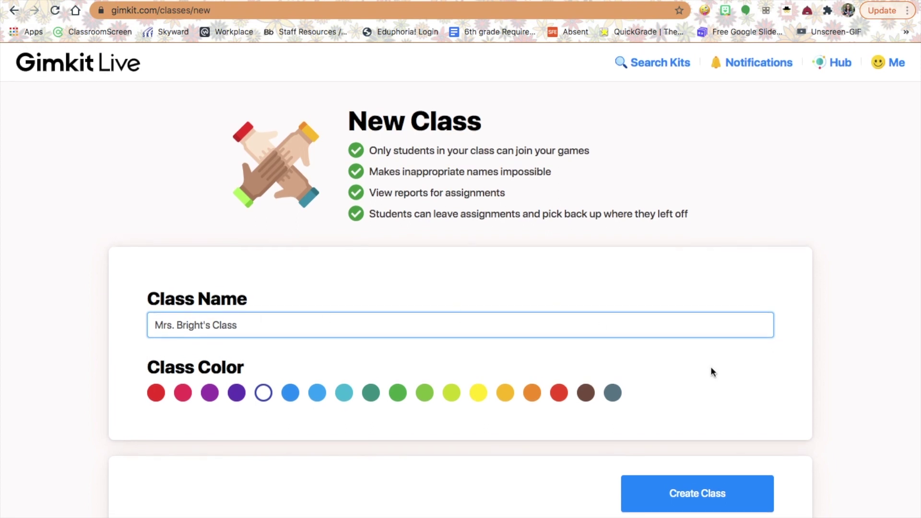
click(680, 502)
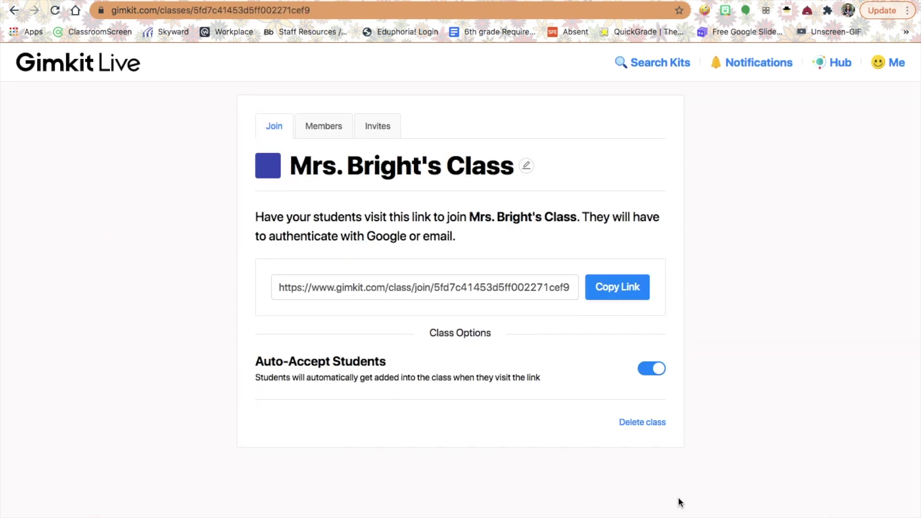
Copy the class's student join link and look over the Members, Invites and Join tabs
click(626, 293)
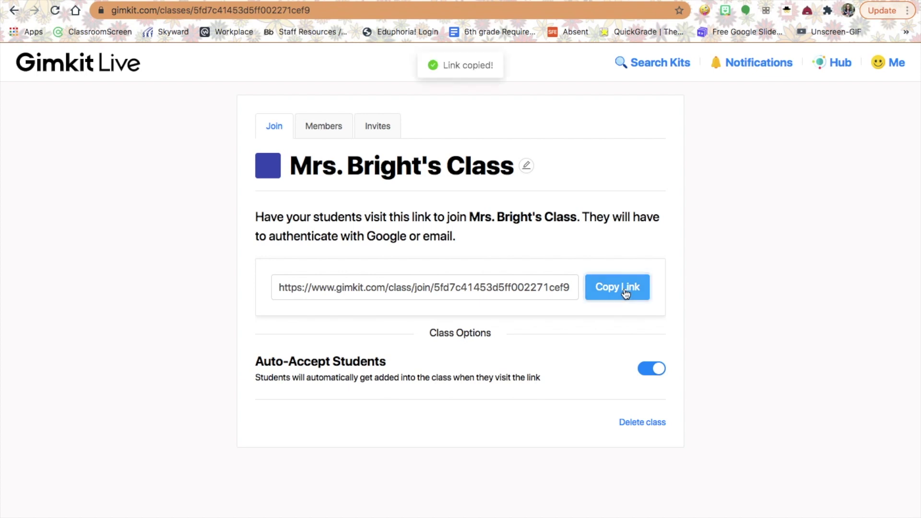
click(323, 125)
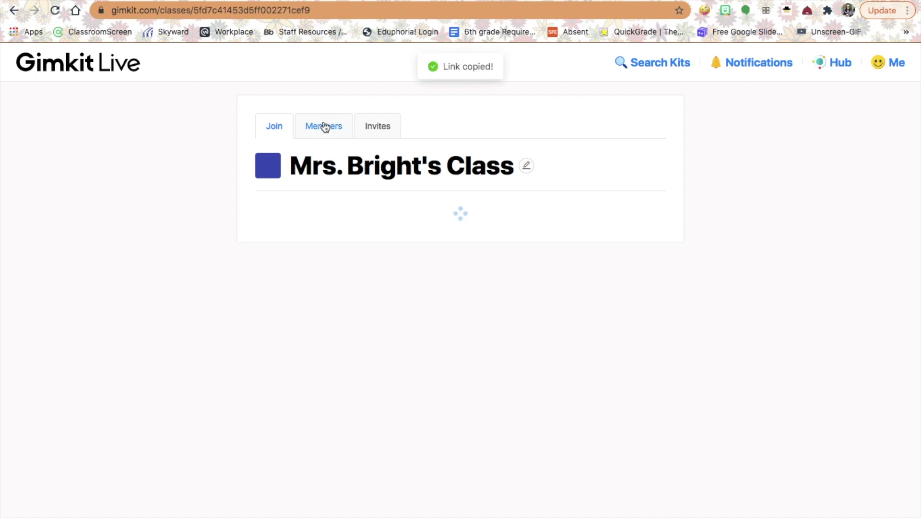
click(377, 132)
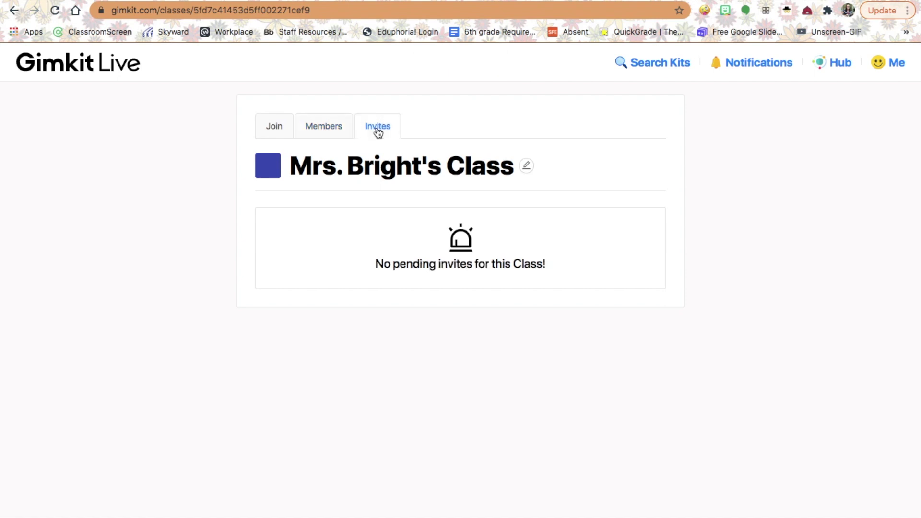
click(276, 129)
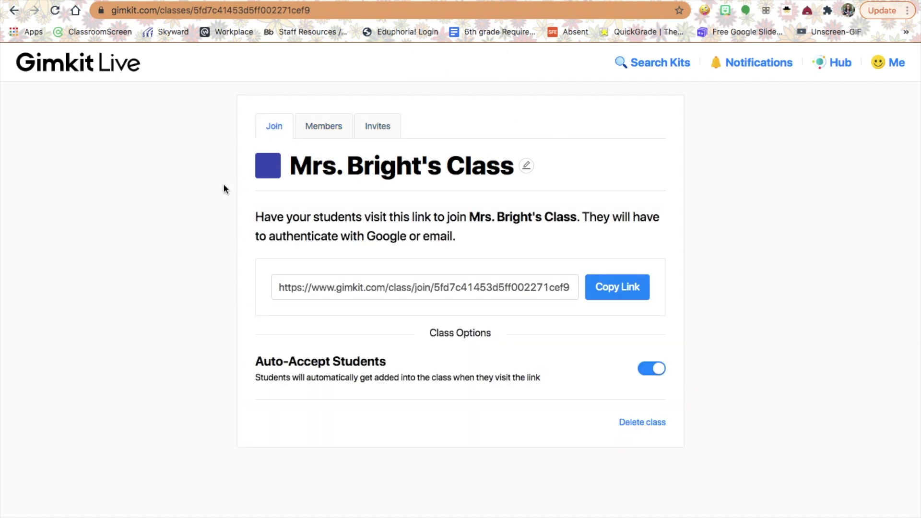
Leave the class and return to the Kits list, glancing at Assignments on the way
click(106, 69)
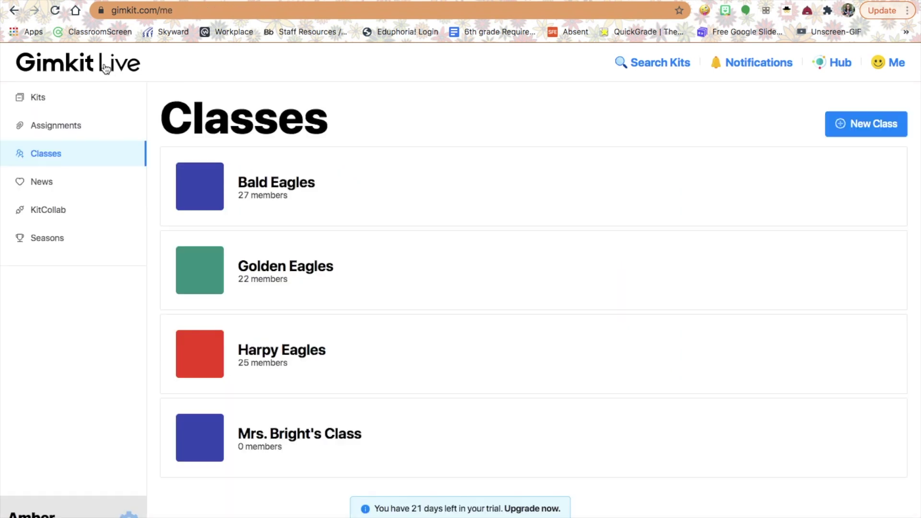
click(38, 109)
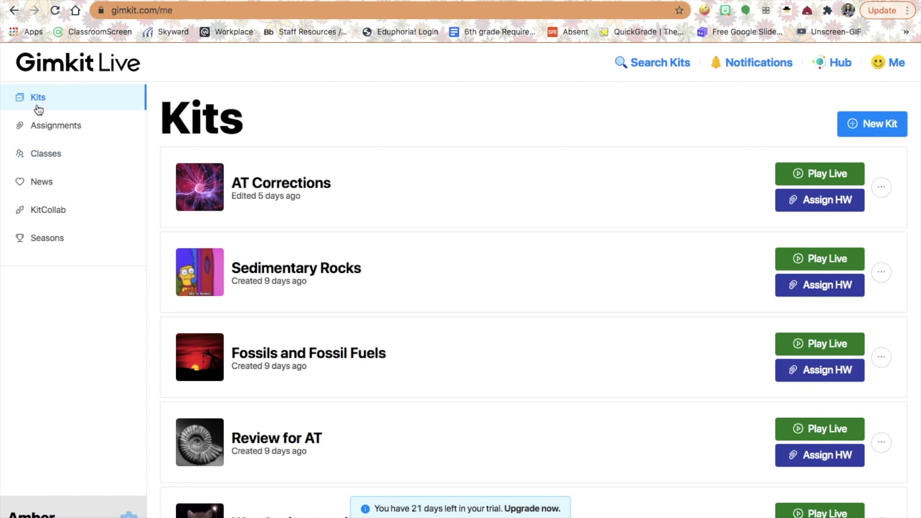
click(48, 127)
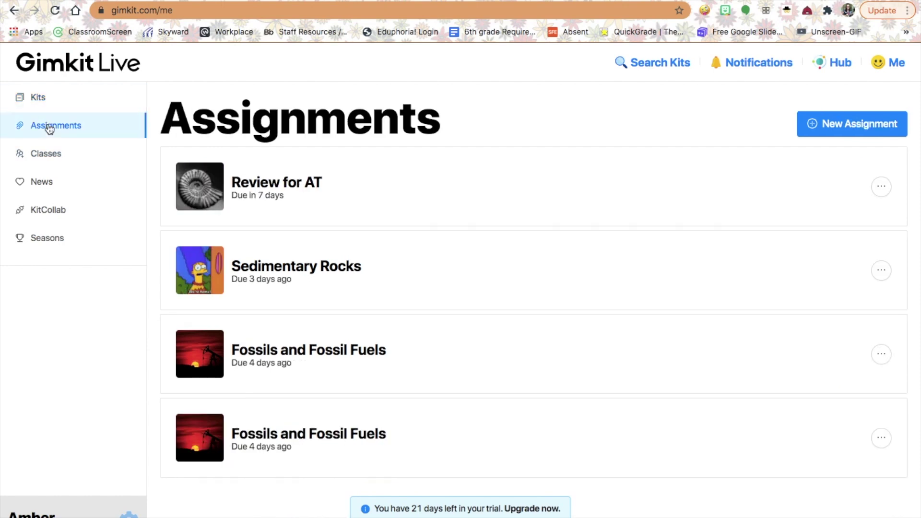
click(46, 101)
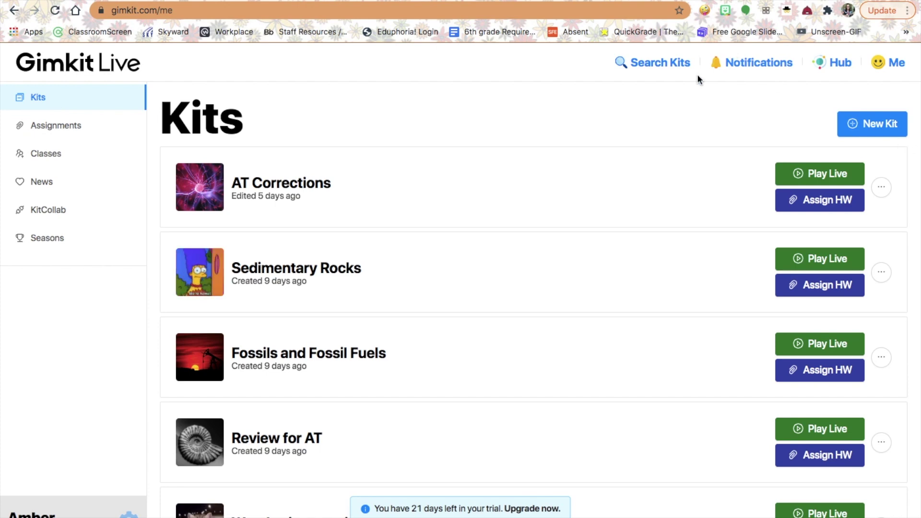
Search the kit library for 'five forms of energy' and scroll through the results
click(657, 70)
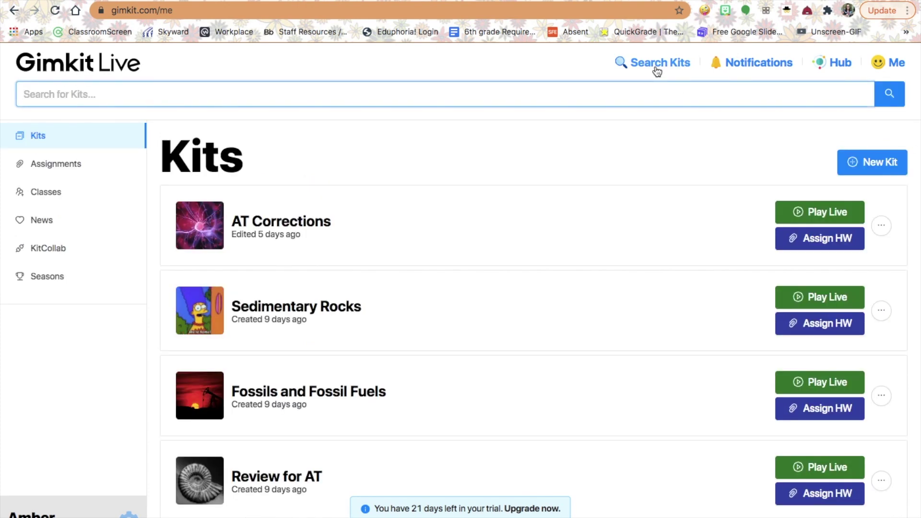
text(five forms of energy)
key(Return)
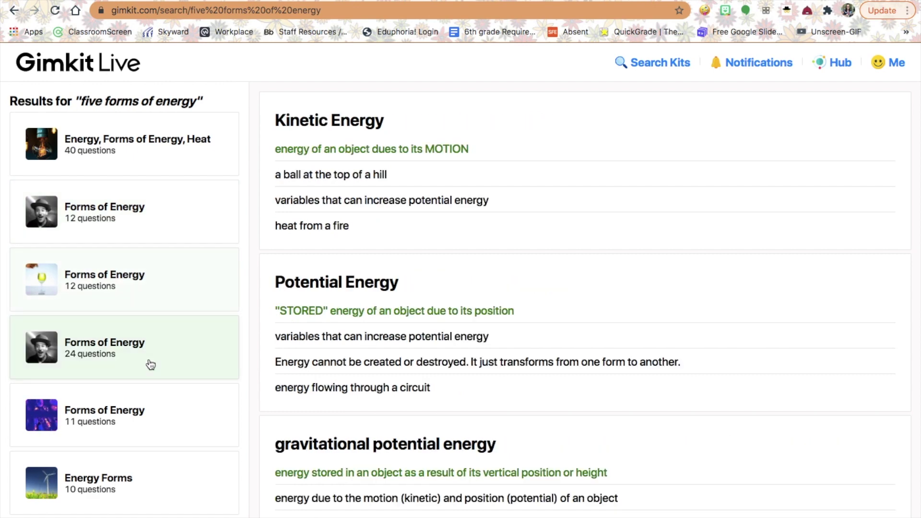
scroll(154, 407, down, 2)
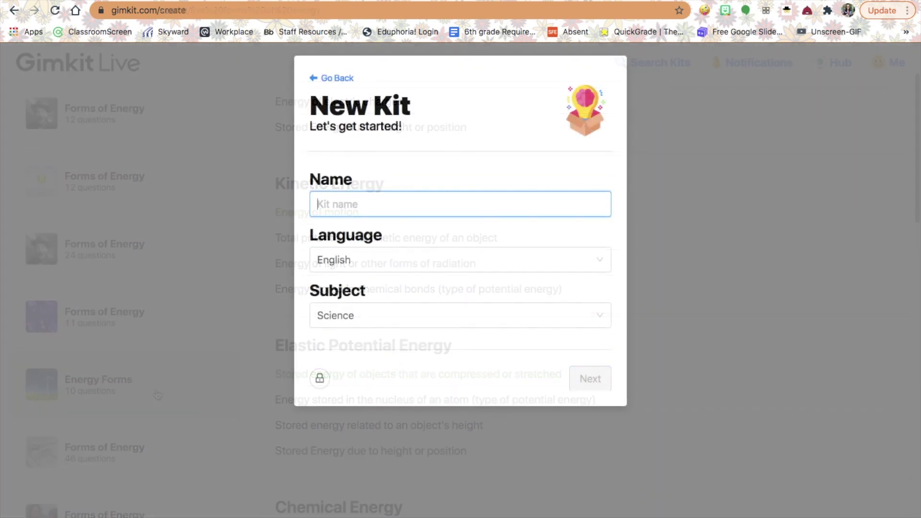
Name the kit 'Science Vocabulary' and give it a cover photo from an Unsplash search for 'light'
text(Science Vocabulary)
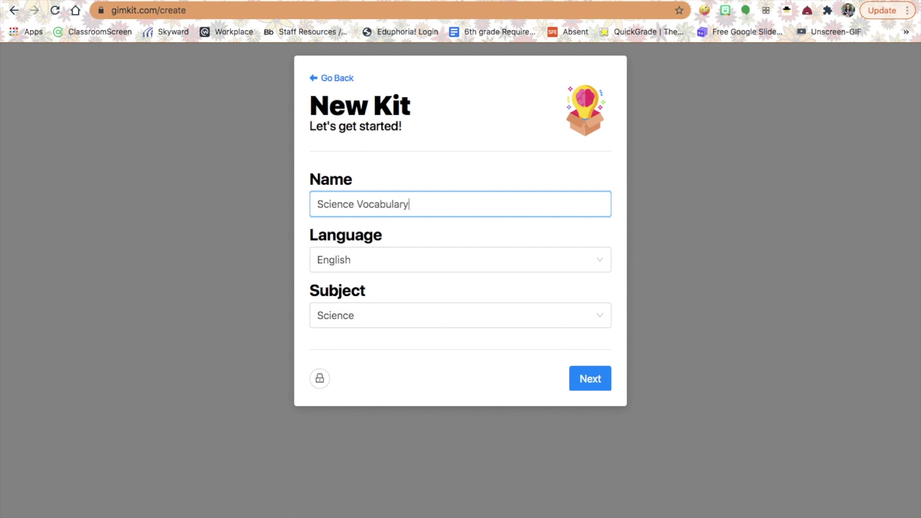
click(587, 383)
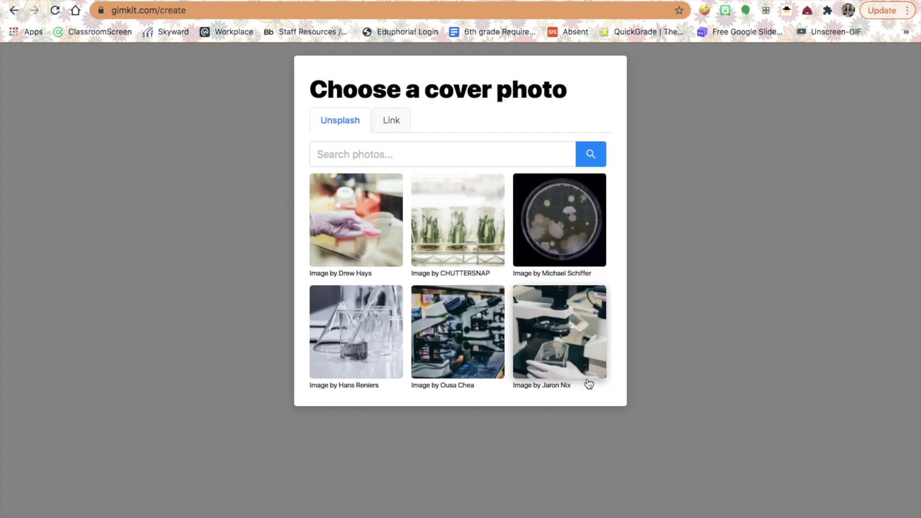
scroll(528, 336, down, 1)
scroll(494, 290, up, 1)
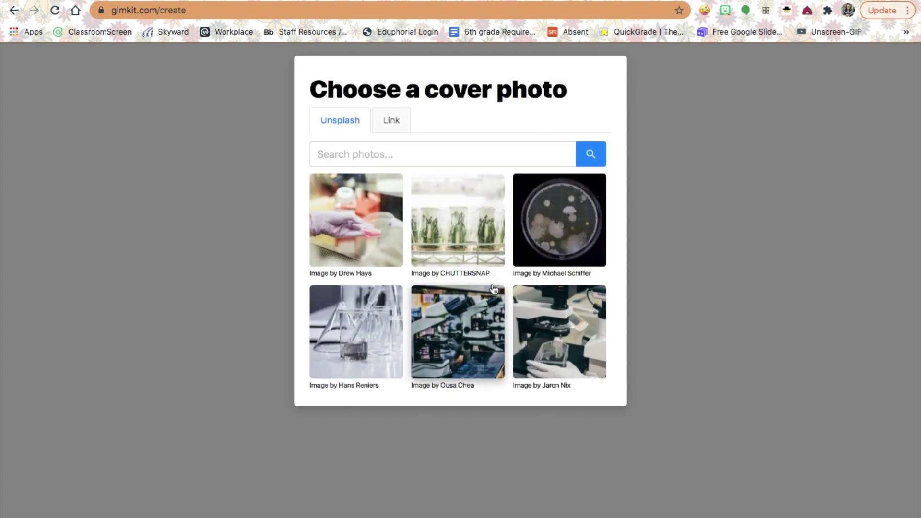
scroll(494, 289, down, 7)
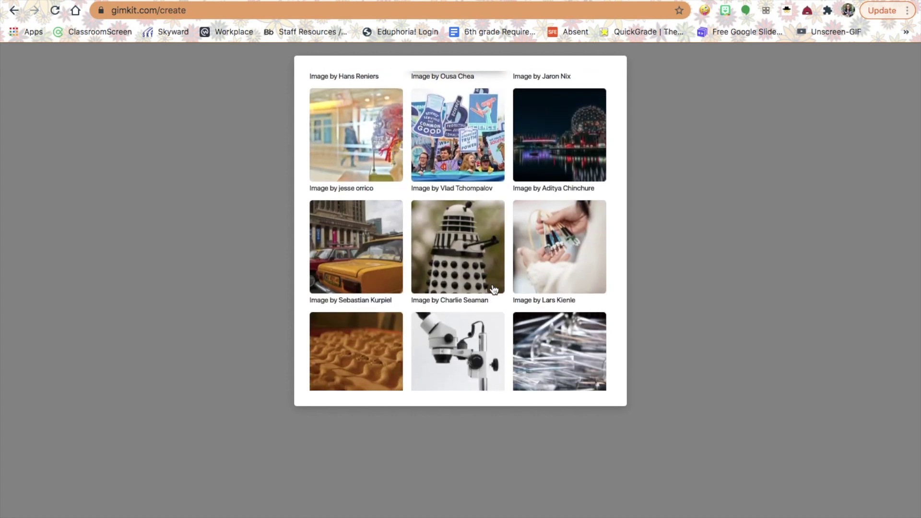
scroll(495, 289, up, 7)
click(395, 155)
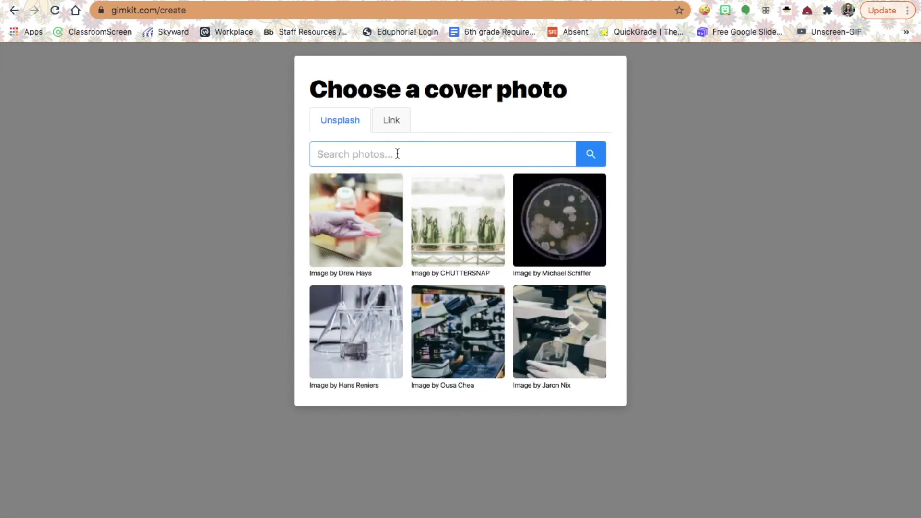
text(light)
key(Return)
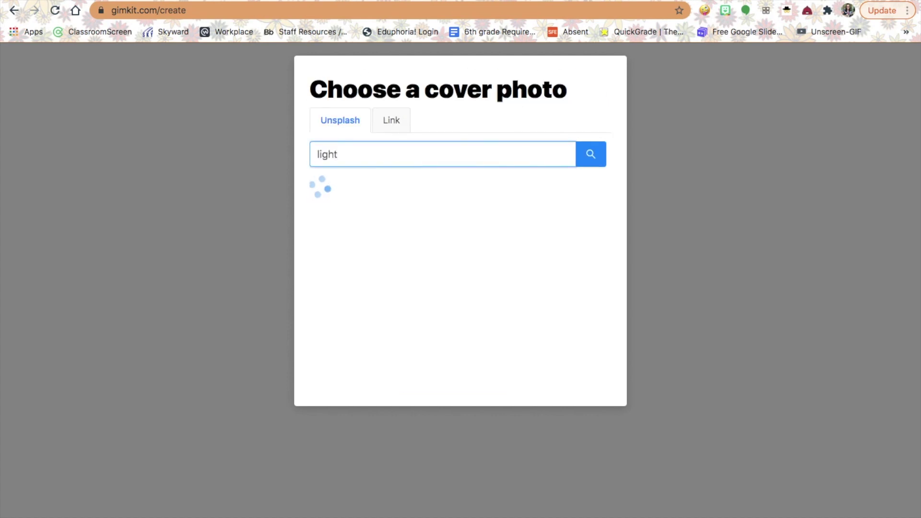
click(363, 354)
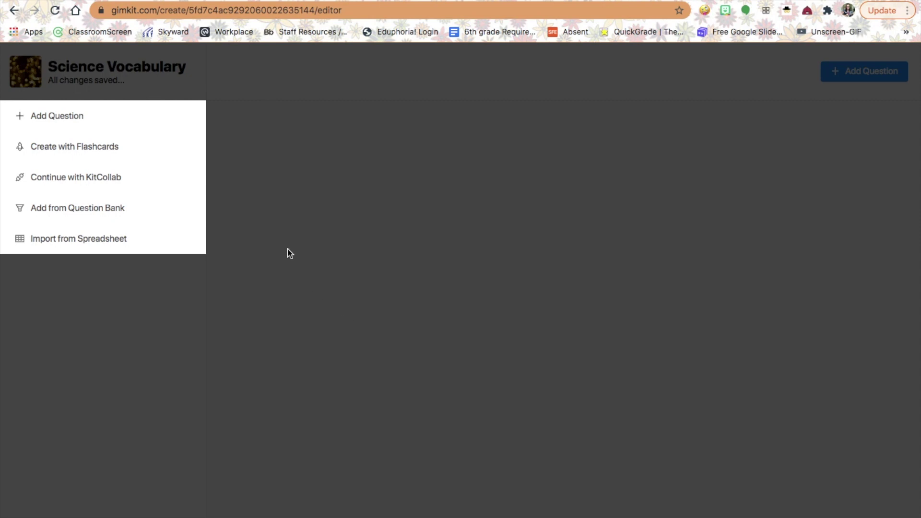
Start a flashcard import for the kit and open a new browser tab
click(100, 150)
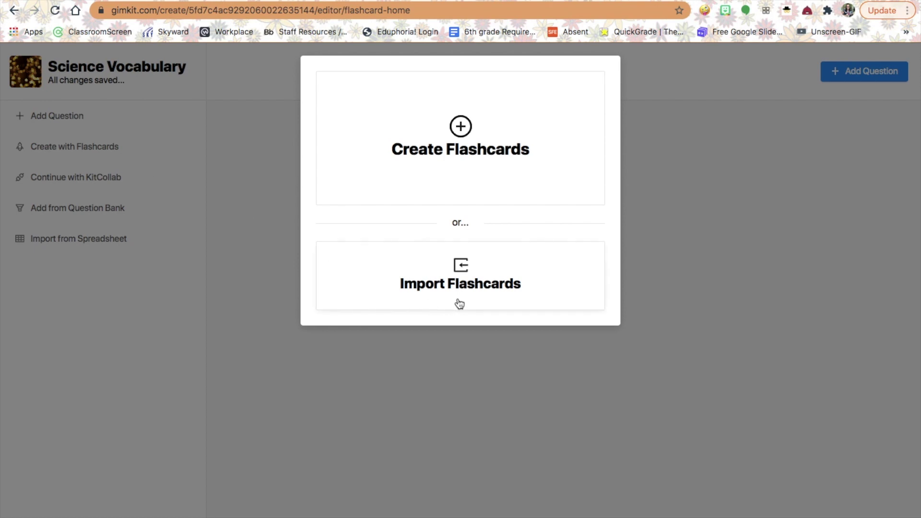
click(467, 287)
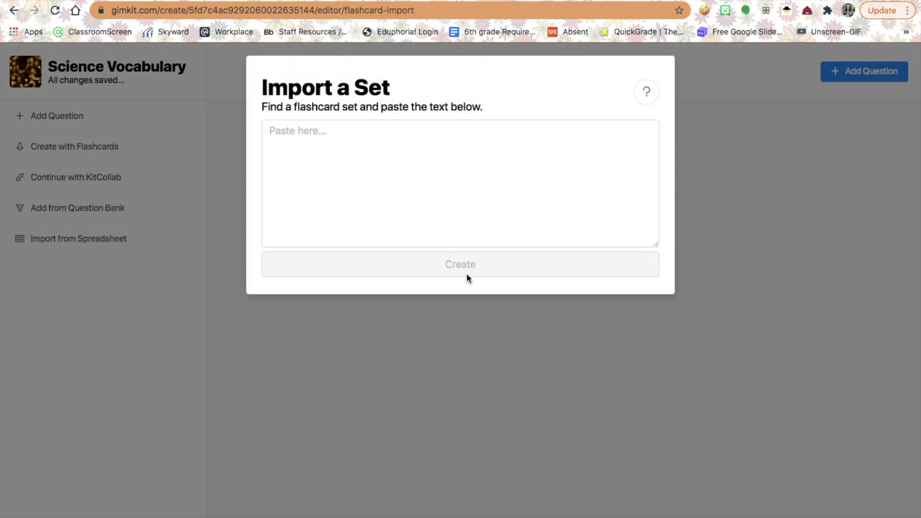
key(super+t)
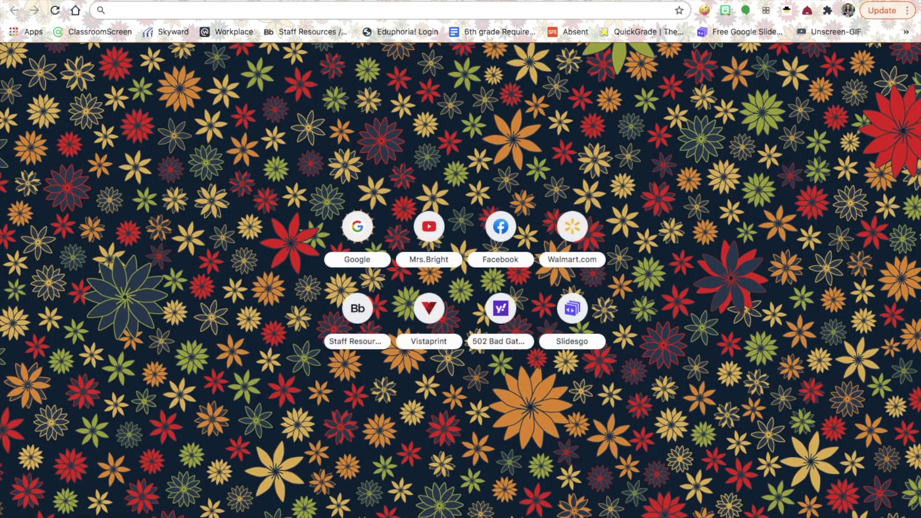
Go to Quizlet's Science Unit 2 set page, backing out of the Match game
text(quizlet)
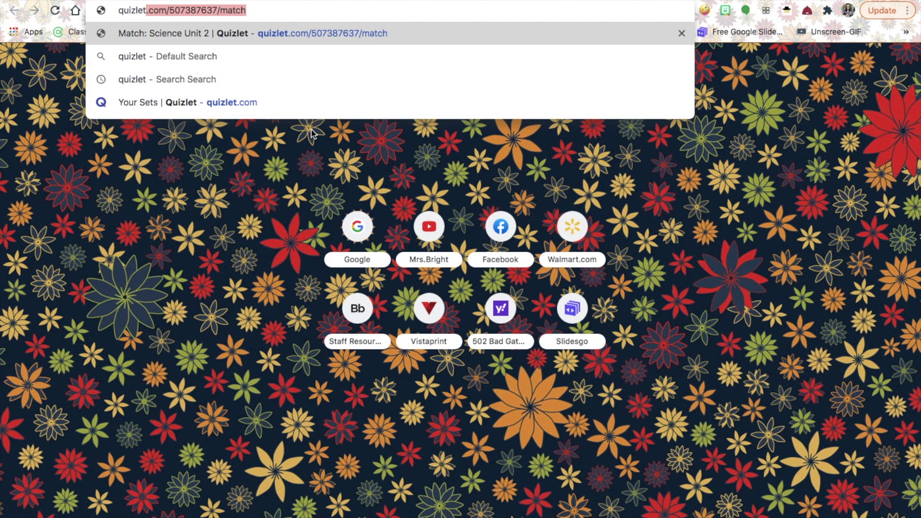
key(Return)
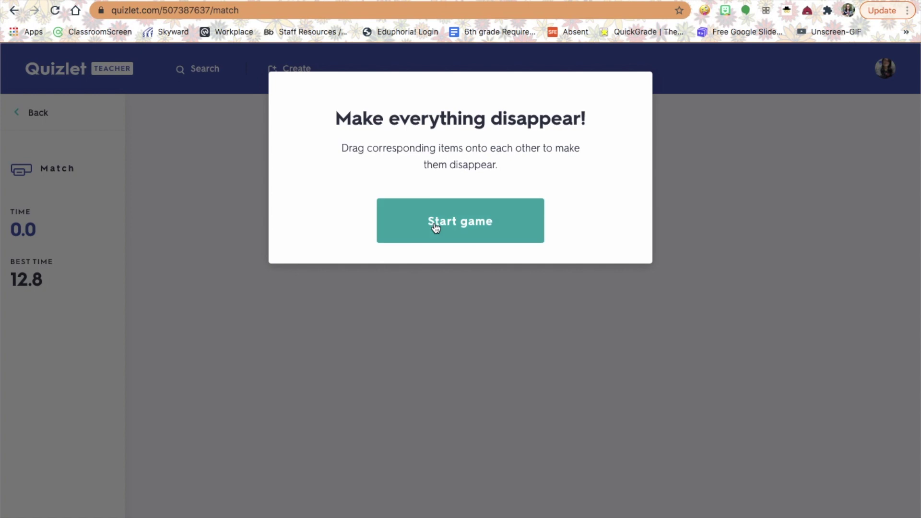
click(426, 228)
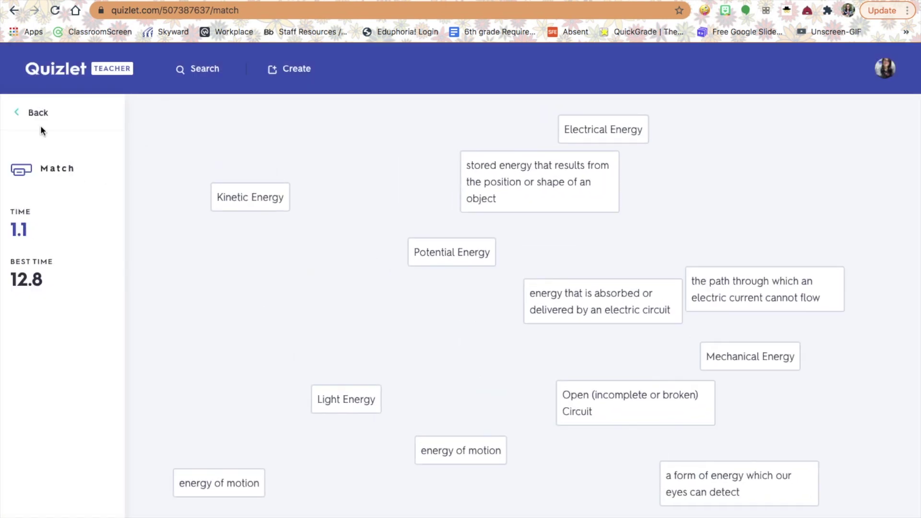
click(36, 119)
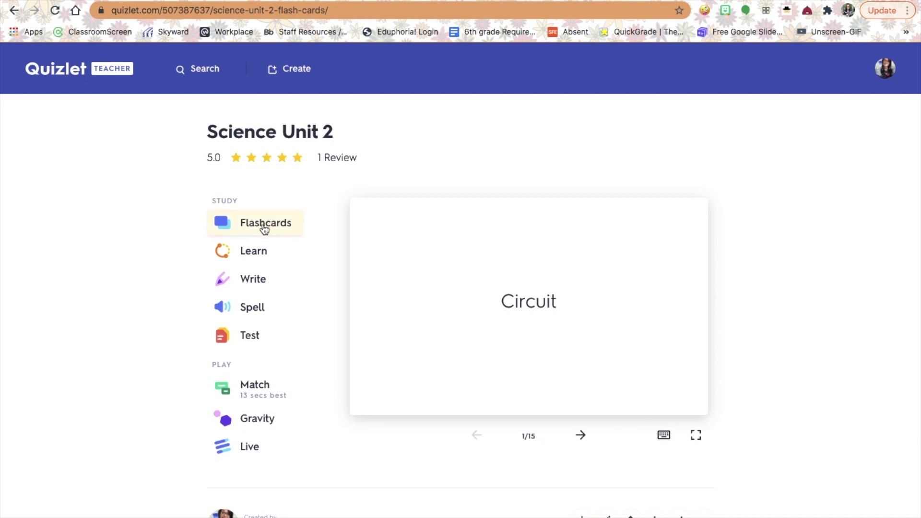
scroll(264, 229, down, 3)
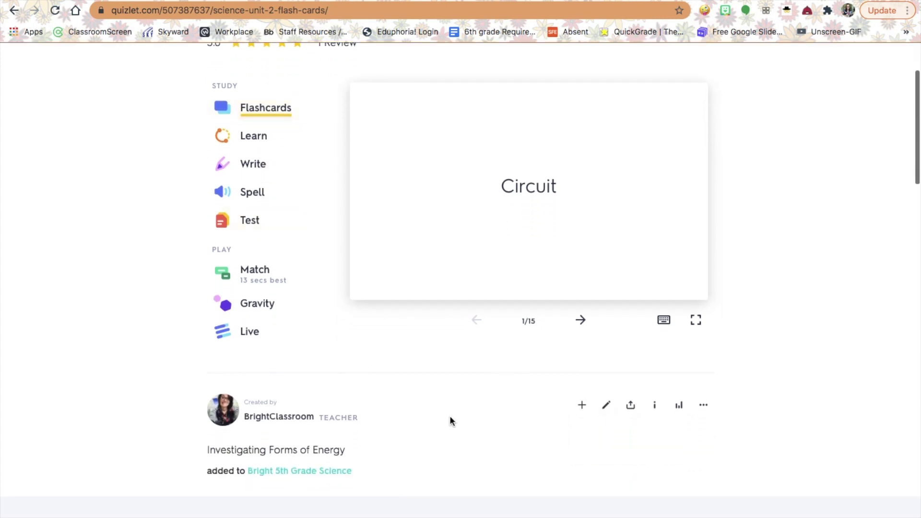
Copy the set's exported term-and-definition text and return to the Gimkit tab
click(700, 409)
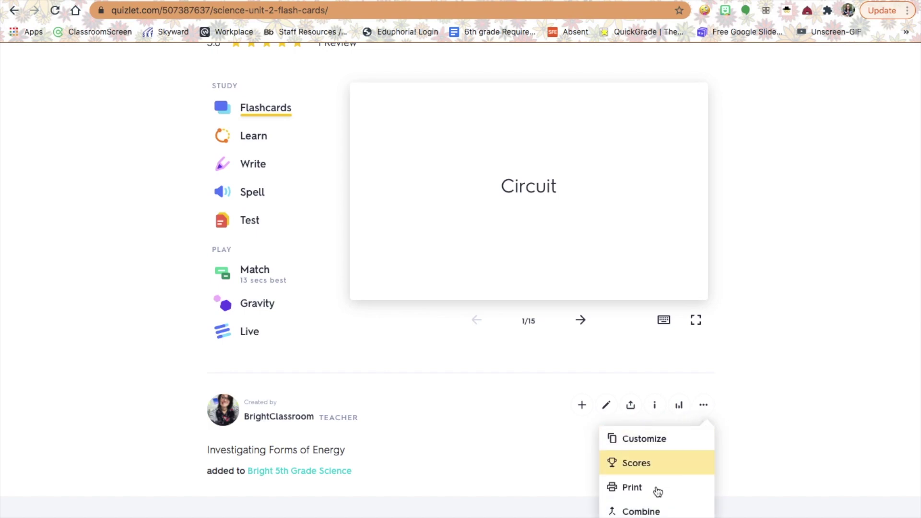
click(633, 517)
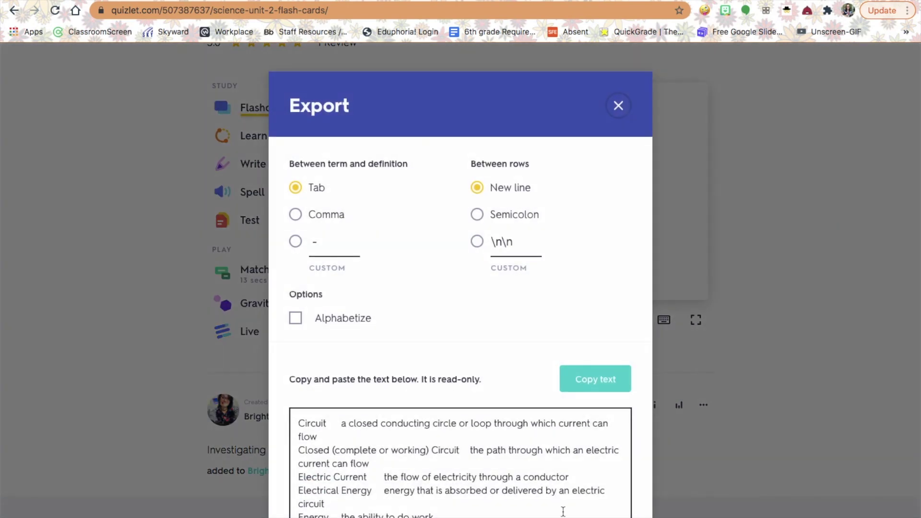
click(586, 387)
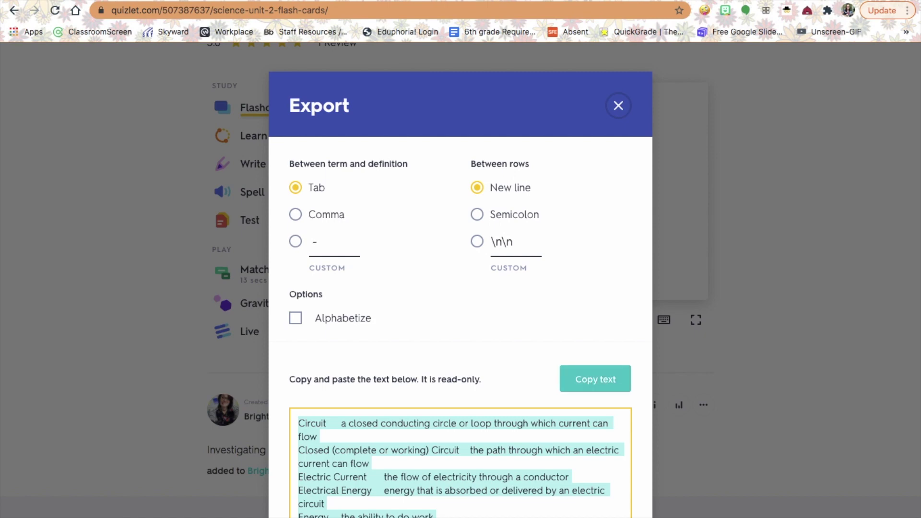
click(531, 14)
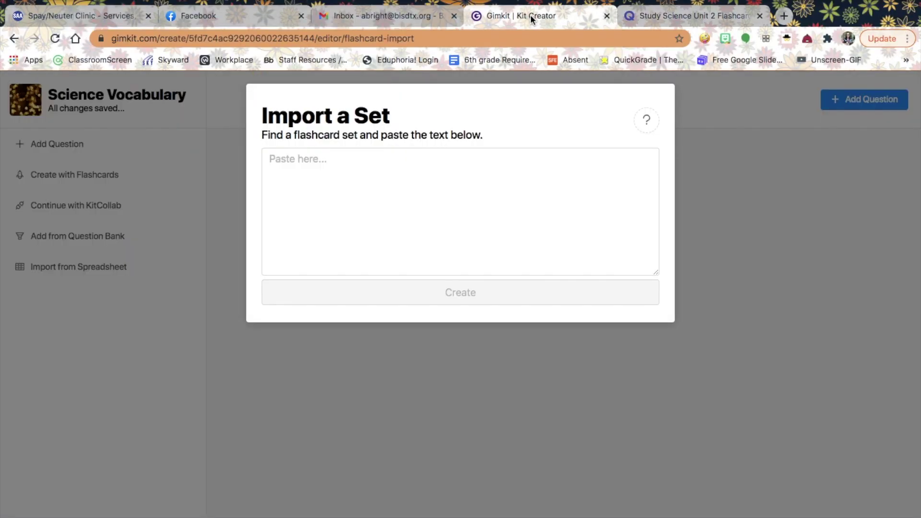
Paste the Quizlet flashcards into the import box and create questions from them
click(280, 162)
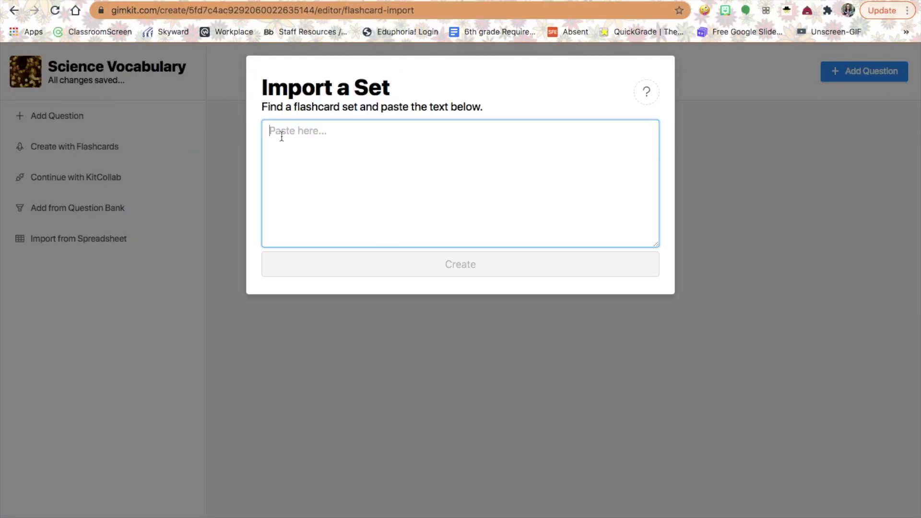
right_click(281, 162)
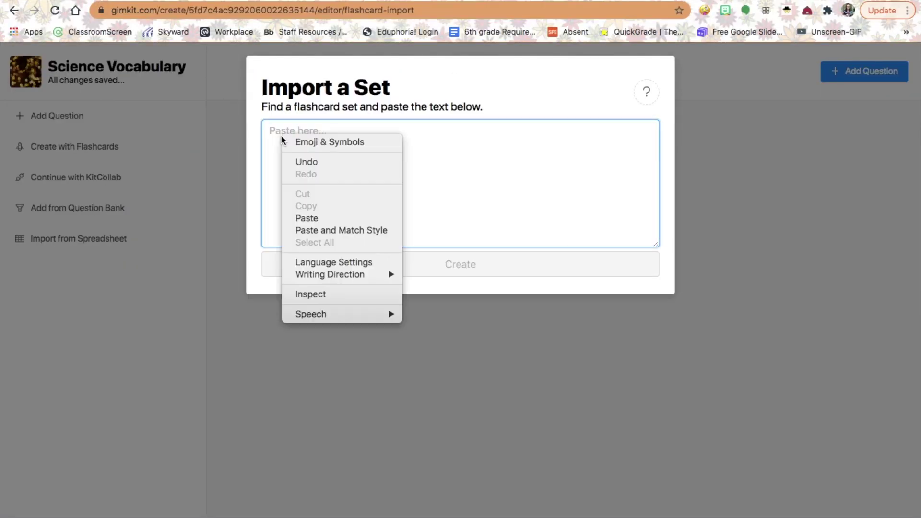
click(307, 219)
click(488, 264)
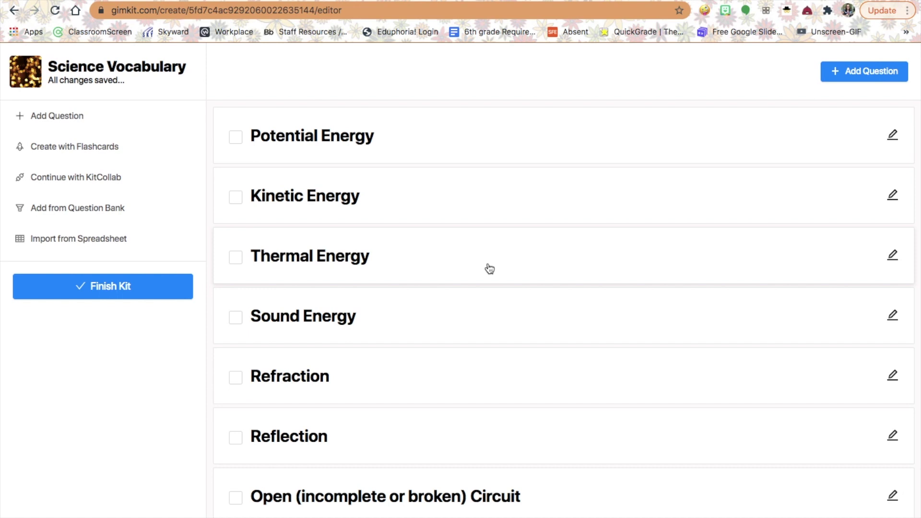
Check the Potential Energy and Kinetic Energy answer choices, then finish the Science Vocabulary kit
click(406, 147)
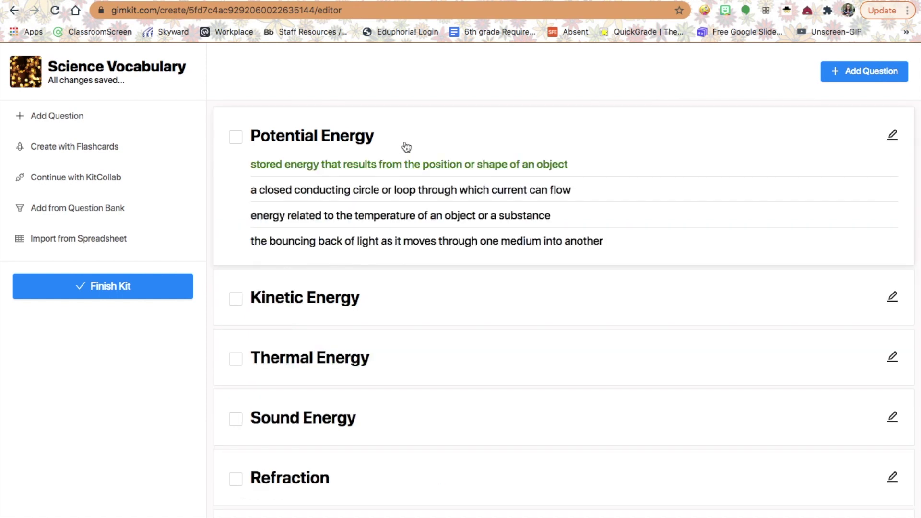
click(395, 311)
scroll(396, 311, down, 1)
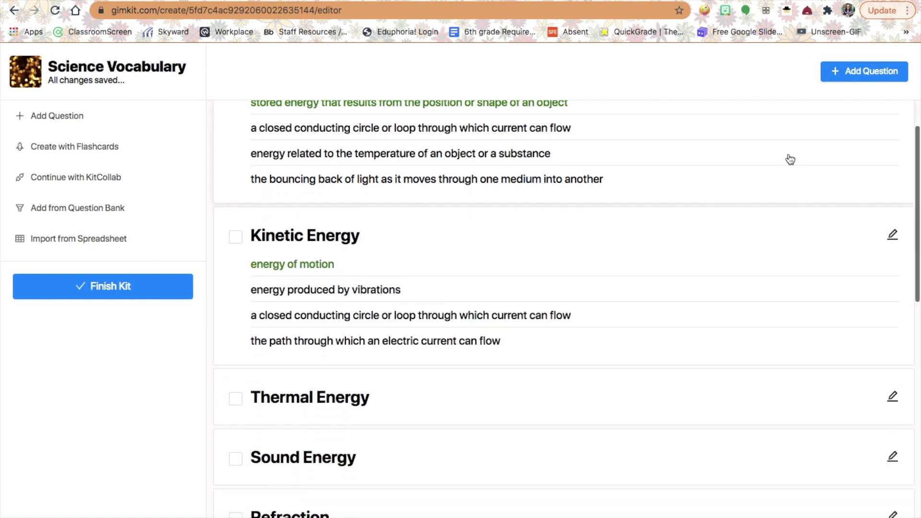
click(106, 287)
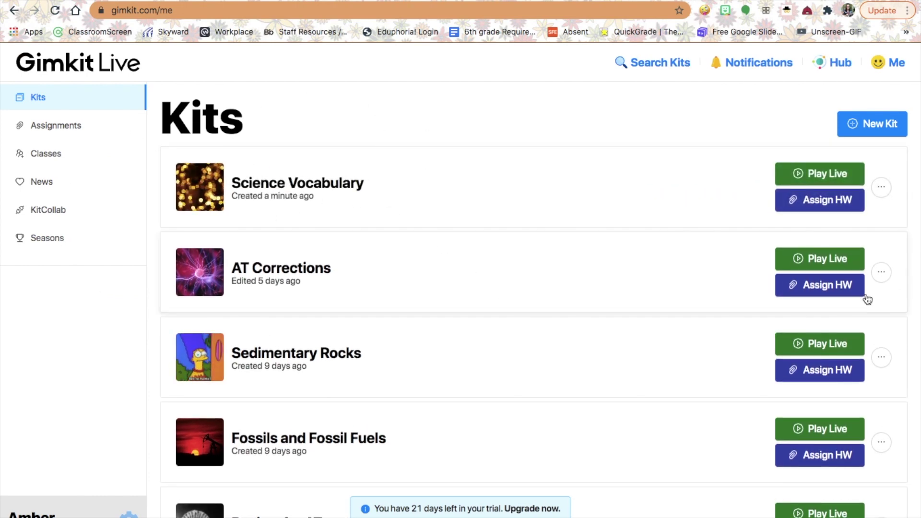
click(882, 274)
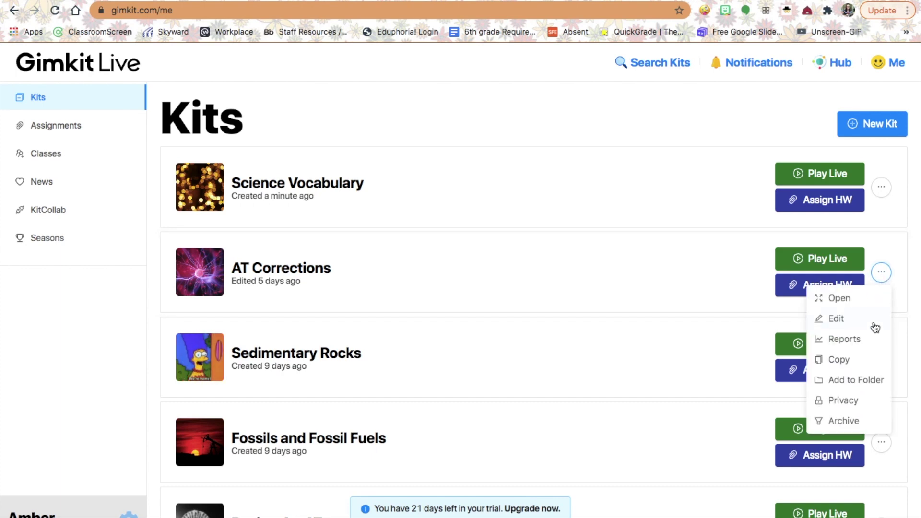
click(871, 339)
click(819, 149)
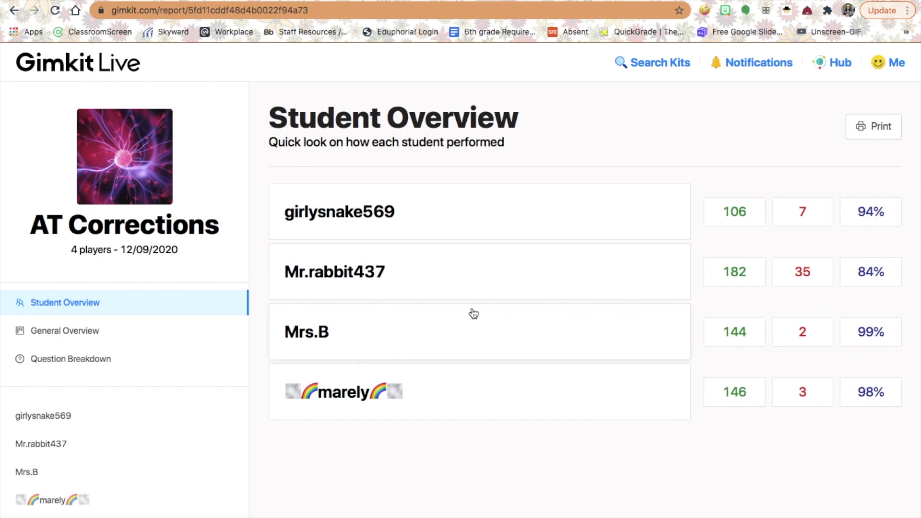
click(360, 219)
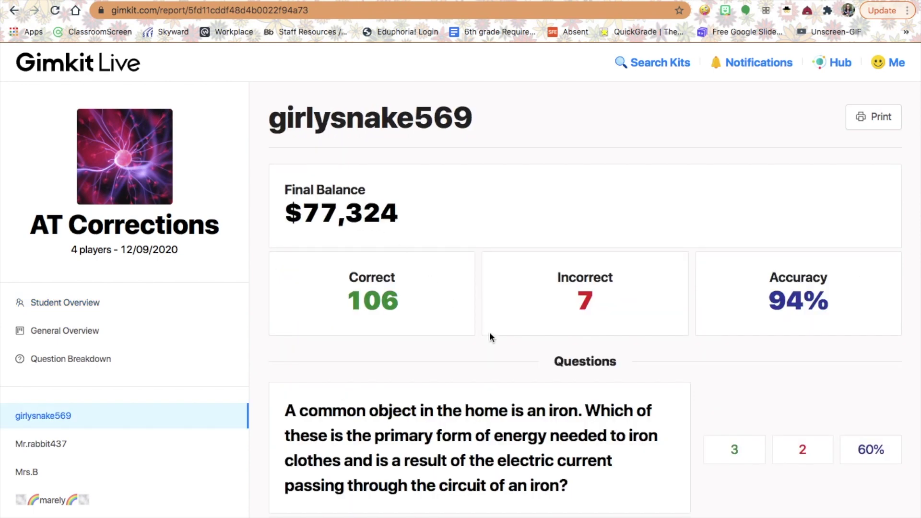
scroll(490, 336, down, 2)
scroll(489, 336, up, 1)
scroll(441, 261, down, 4)
scroll(459, 287, down, 10)
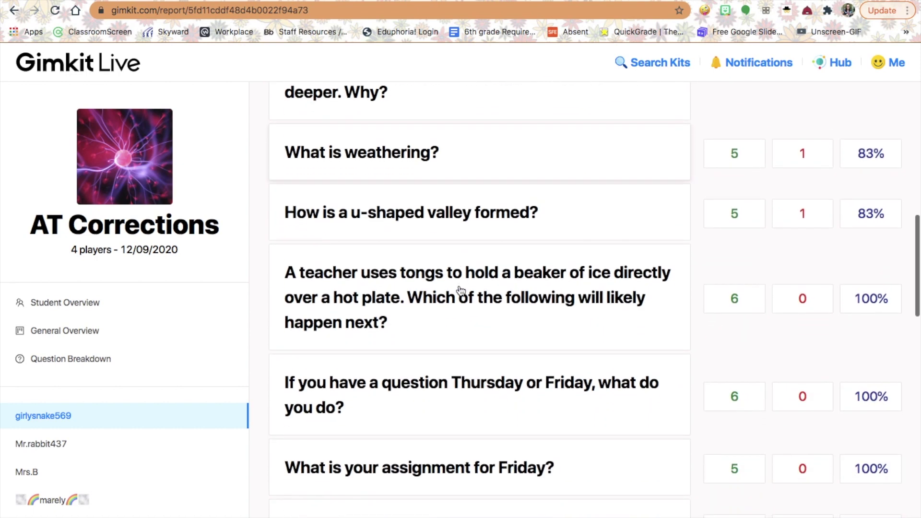
scroll(460, 290, down, 10)
scroll(461, 291, down, 5)
scroll(460, 290, up, 20)
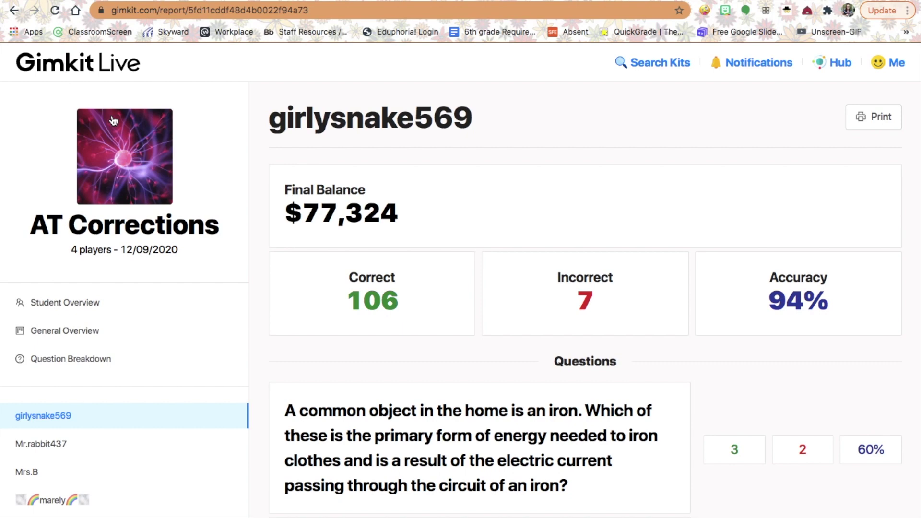
click(13, 11)
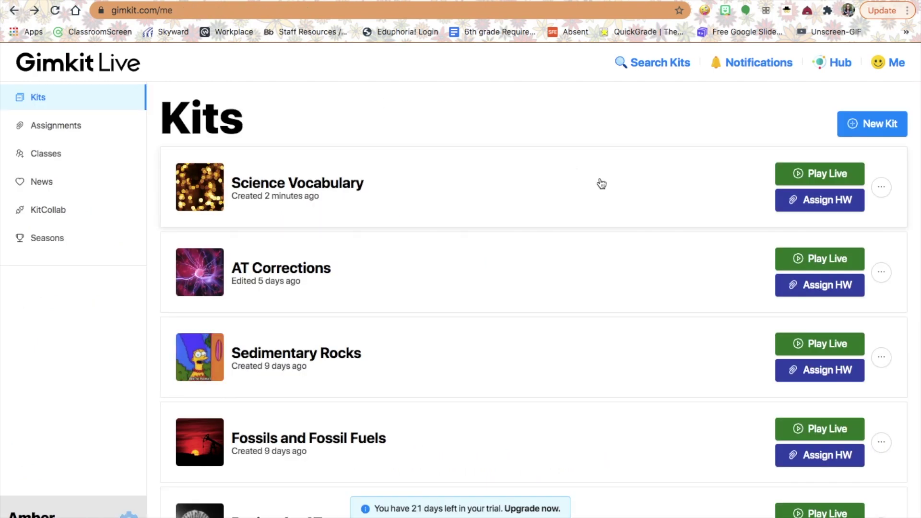
Start a new kit named 'Science Kit'
mouse_move(580, 1)
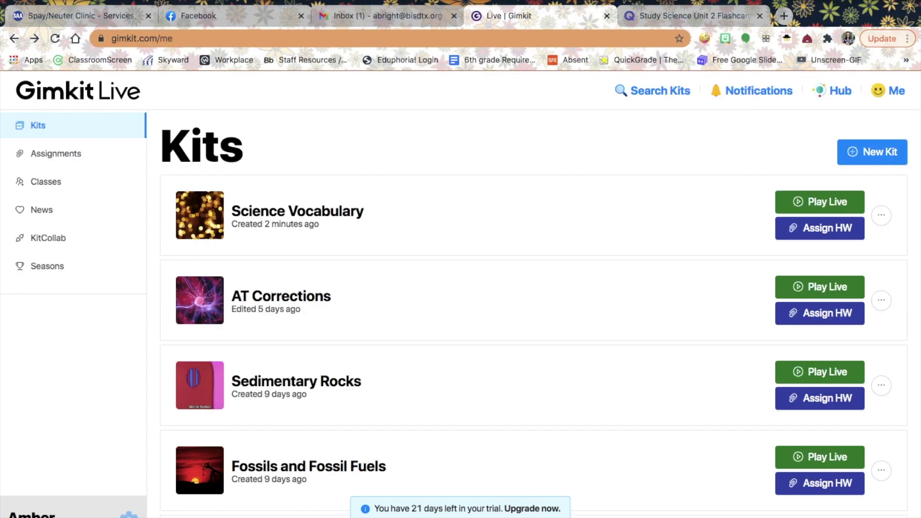
click(871, 153)
click(442, 205)
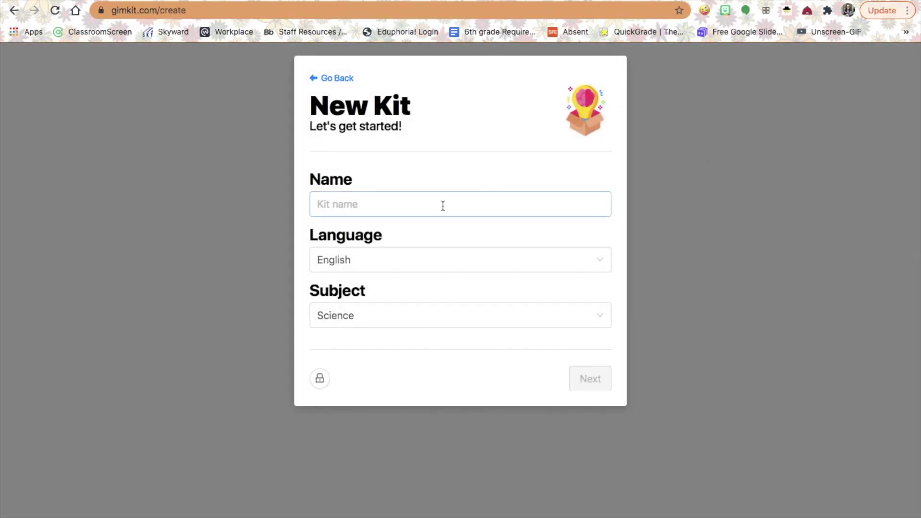
text(Science #2)
click(595, 379)
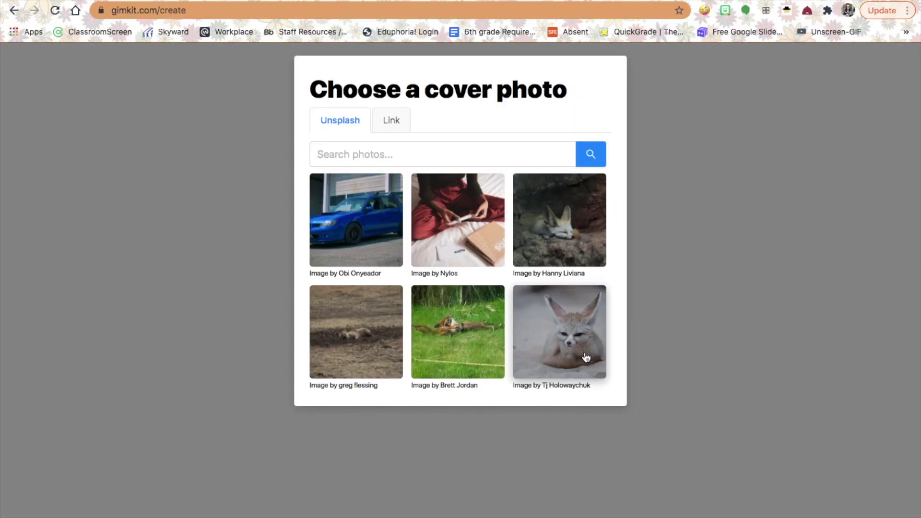
Use the sunset photo from an Unsplash search for 'Light Energy' as the kit cover
click(432, 154)
text(Light Energy)
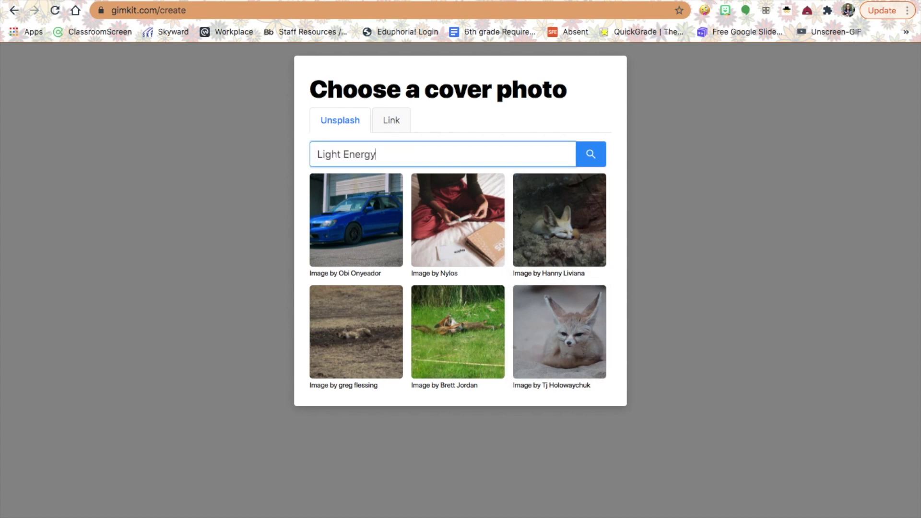
key(Return)
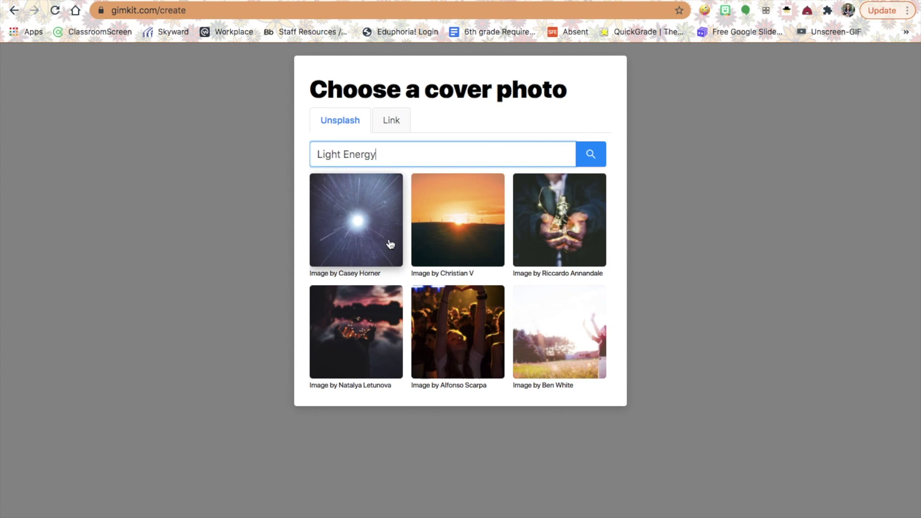
click(458, 248)
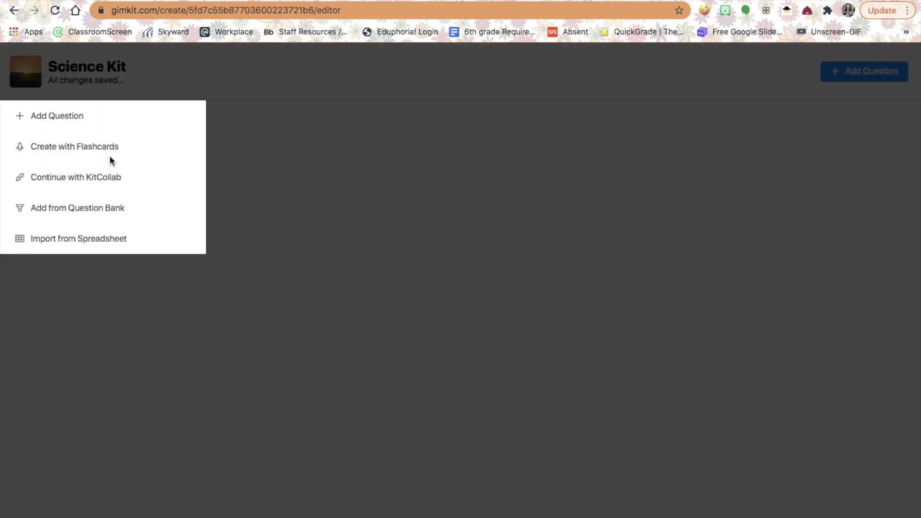
Add 'How does light travel?' answered 'in a straight line', with wrong answers slowly, in a car, by train
click(65, 116)
text(How does light)
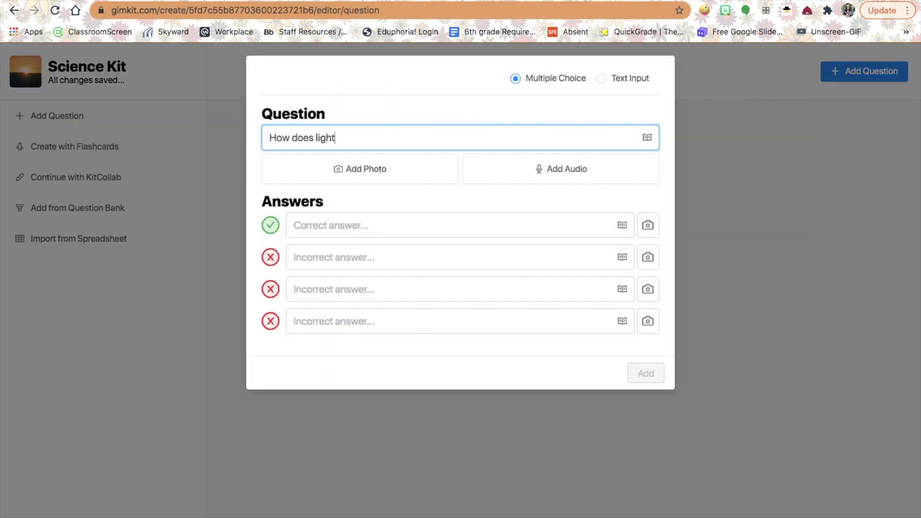
text( travel?)
click(341, 229)
text(in a straight line)
click(343, 266)
text(slowly)
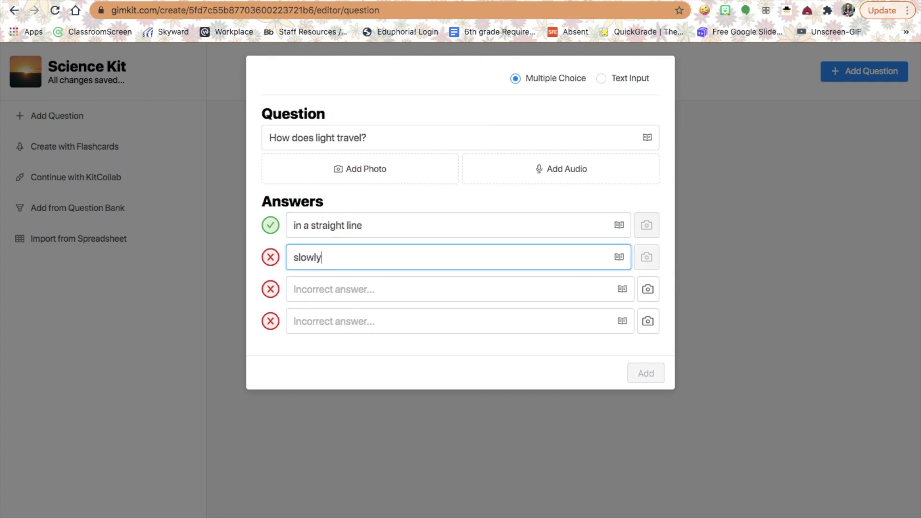
click(343, 289)
text(in a car)
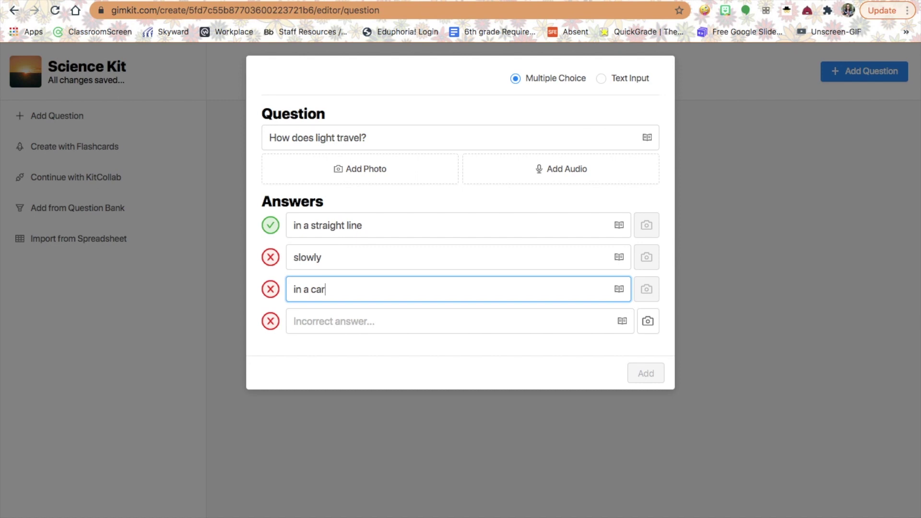
click(336, 321)
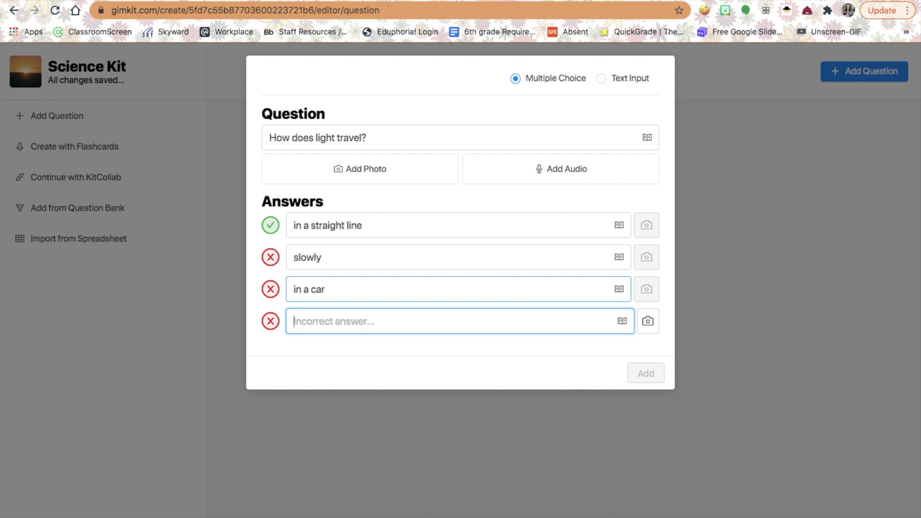
text(by )
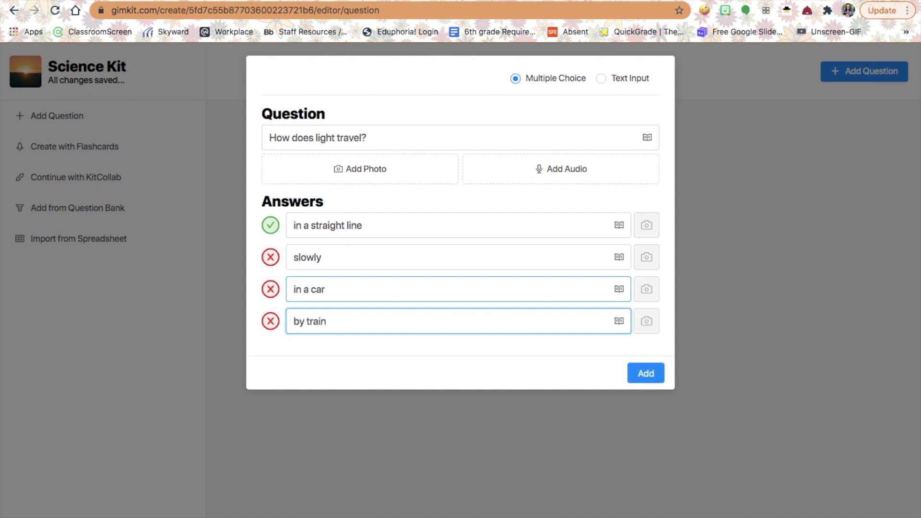
text(train)
key(Return)
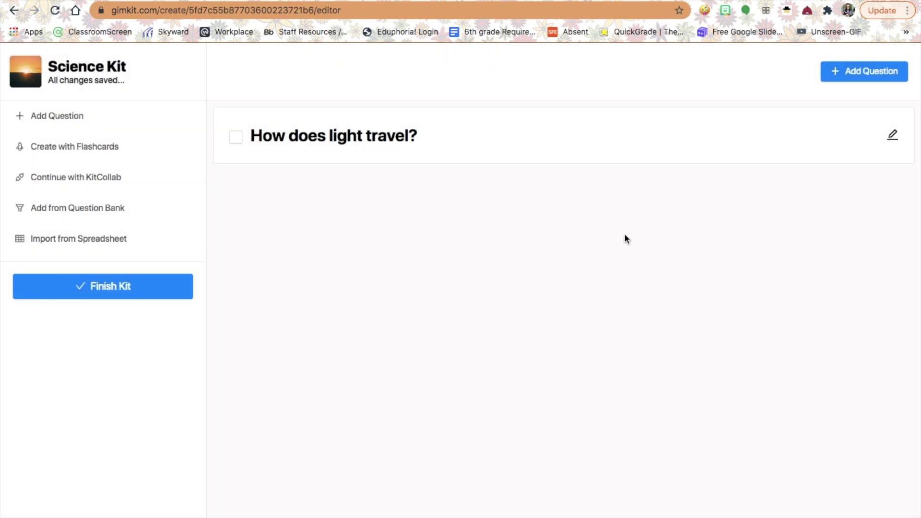
Finish Science Kit and return to the Kits list
click(125, 286)
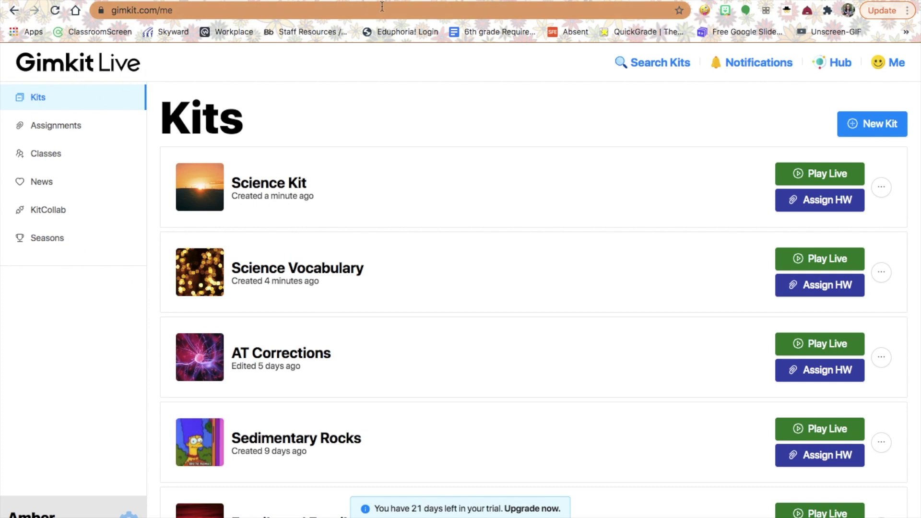
mouse_move(216, 4)
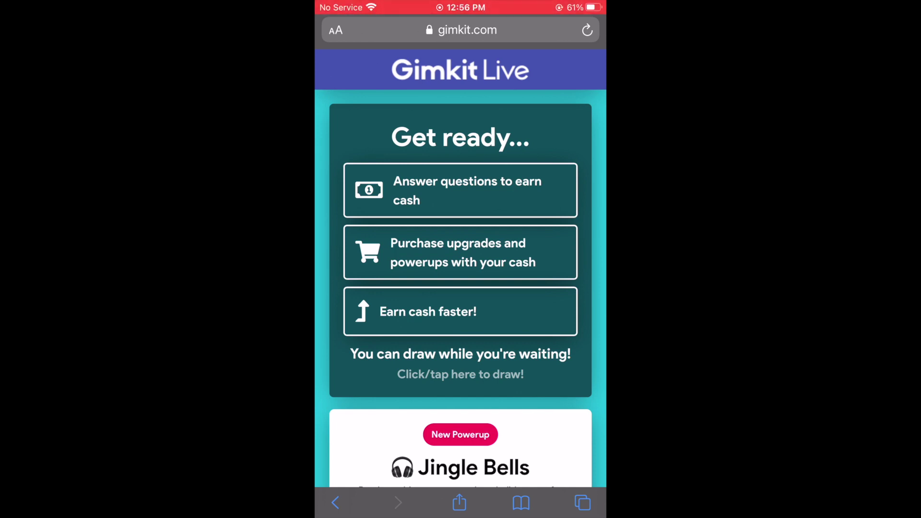
Draw a red heart pierced by an arrow on the waiting-screen canvas
scroll(461, 288, down, 1)
scroll(461, 287, up, 1)
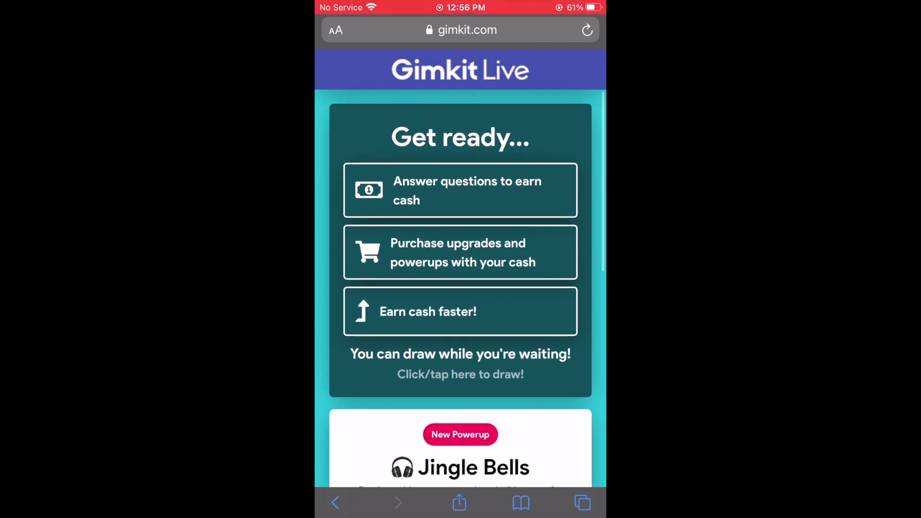
click(461, 375)
mouse_move(439, 329)
mouse_down()
mouse_move(372, 283)
mouse_move(463, 213)
mouse_move(440, 331)
mouse_up()
mouse_move(516, 199)
mouse_down()
mouse_move(556, 166)
mouse_move(557, 190)
mouse_up()
mouse_move(402, 304)
mouse_down()
mouse_move(382, 327)
mouse_move(382, 378)
mouse_up()
drag(361, 319, 390, 348)
drag(369, 306, 398, 335)
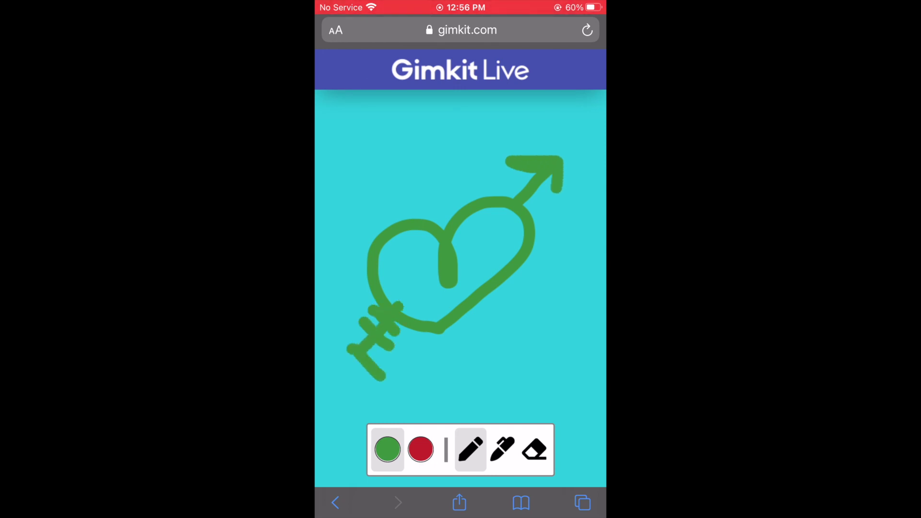
click(421, 450)
click(394, 331)
mouse_move(456, 293)
mouse_down()
mouse_move(394, 269)
mouse_move(513, 231)
mouse_move(432, 274)
mouse_move(527, 235)
mouse_up()
drag(556, 268, 548, 357)
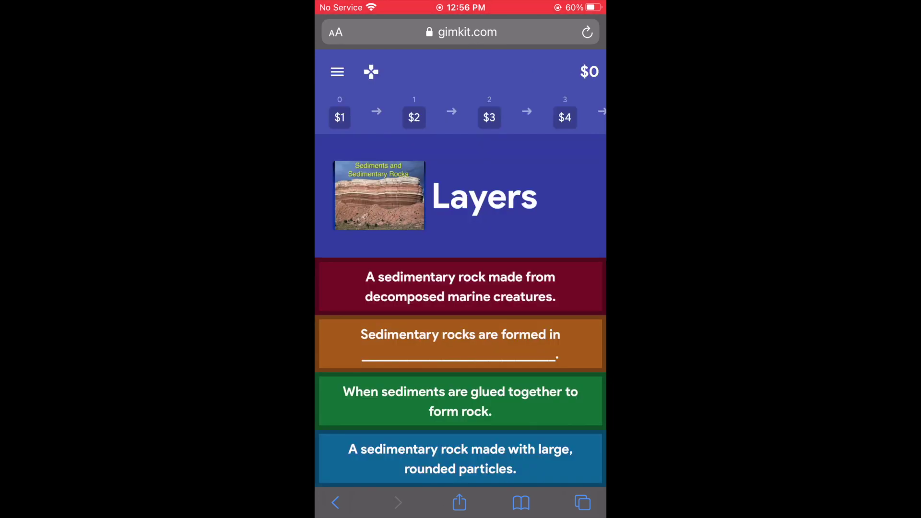
Answer the Layers, Breccia, Sediments, Cementation and Sandstone questions
click(461, 344)
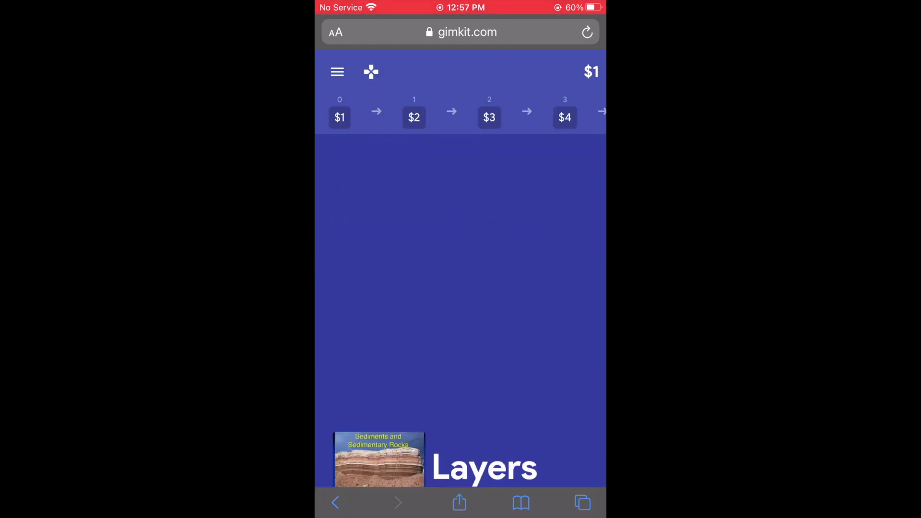
click(461, 434)
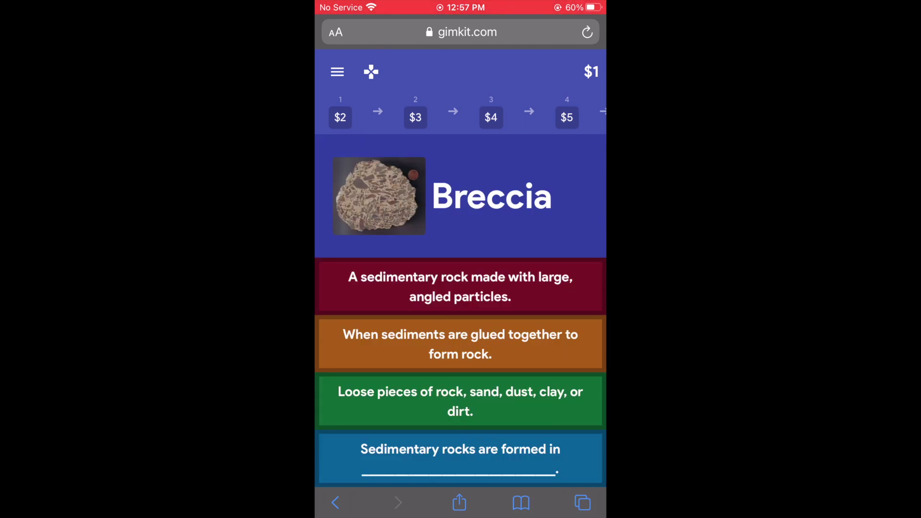
click(461, 287)
click(461, 434)
click(461, 287)
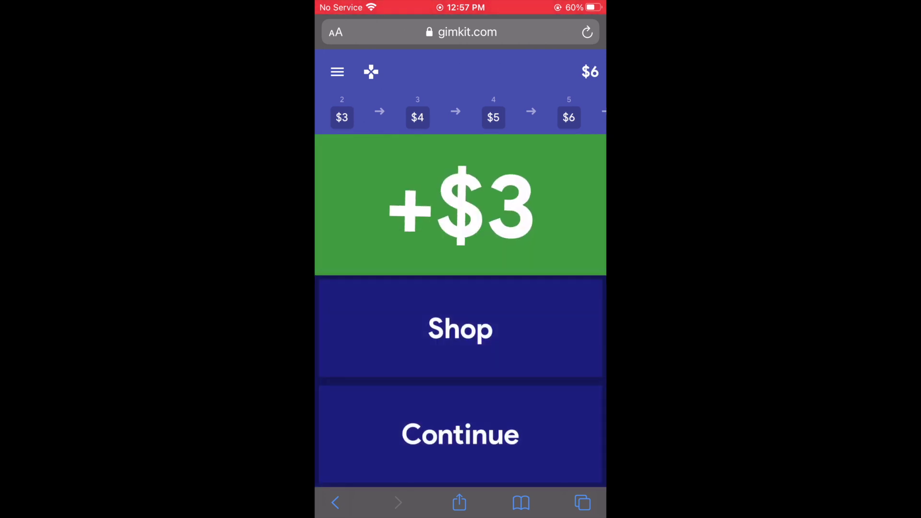
click(461, 434)
click(461, 287)
click(461, 434)
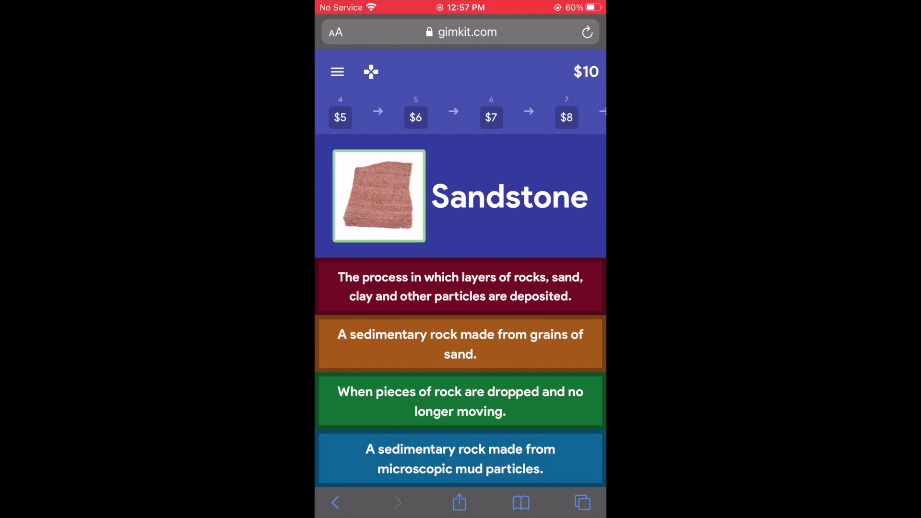
click(461, 287)
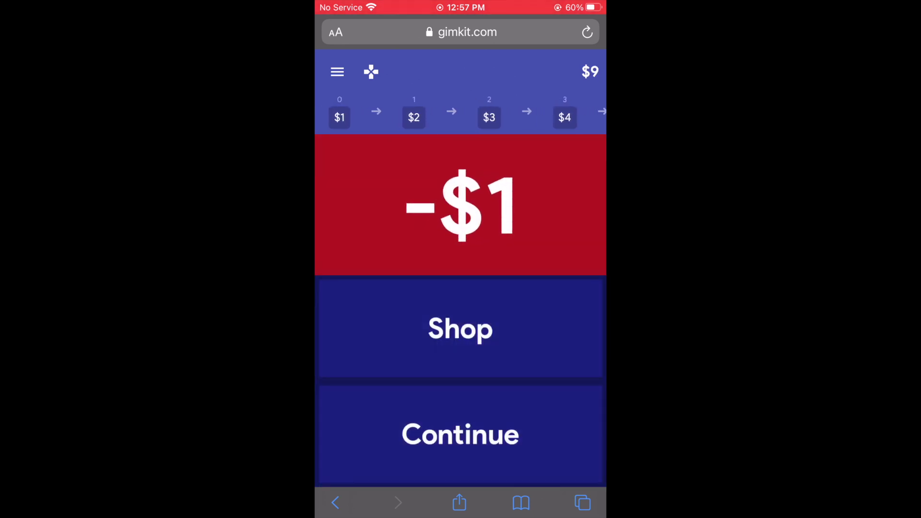
click(460, 434)
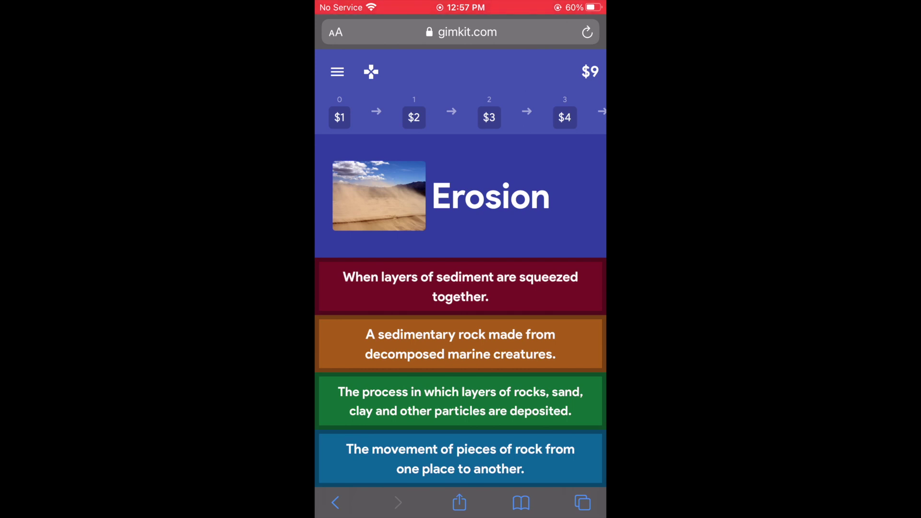
Answer the Erosion, Sedimentation, Limestone and Shale questions, plus one more
click(461, 459)
click(461, 434)
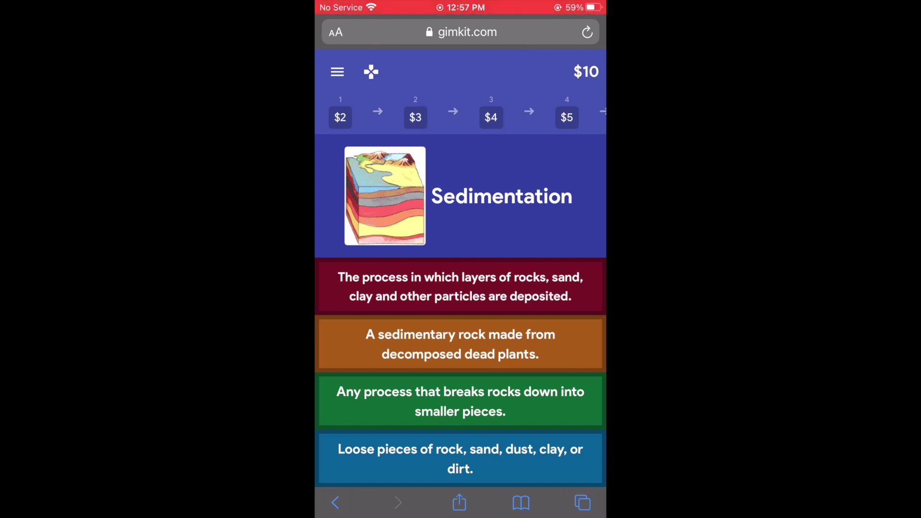
click(461, 459)
click(461, 434)
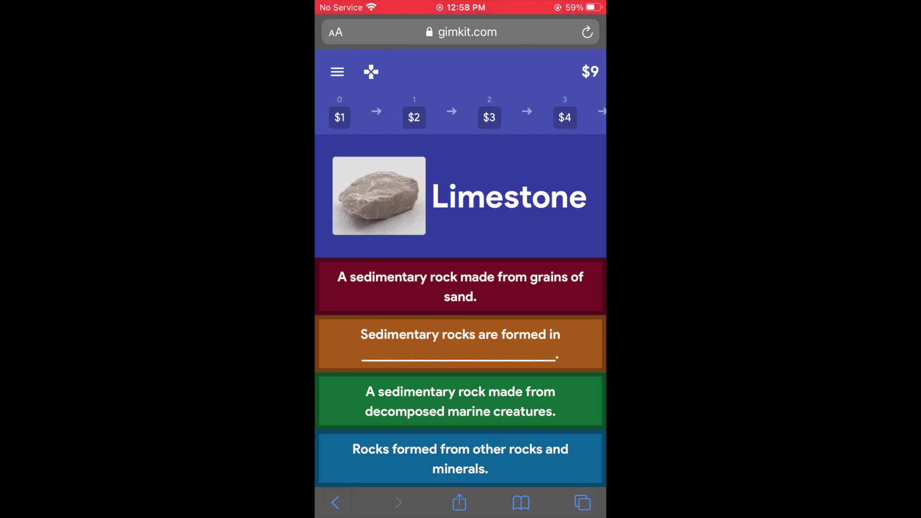
click(461, 286)
click(461, 434)
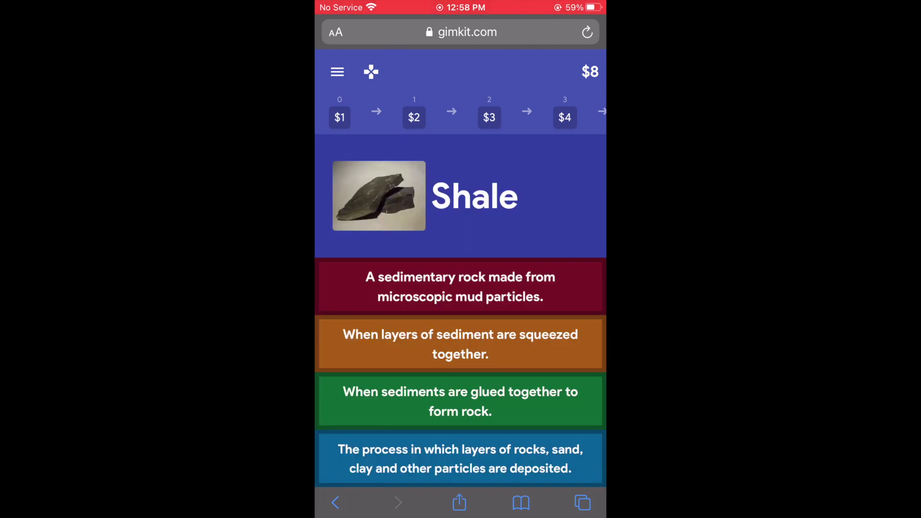
click(460, 287)
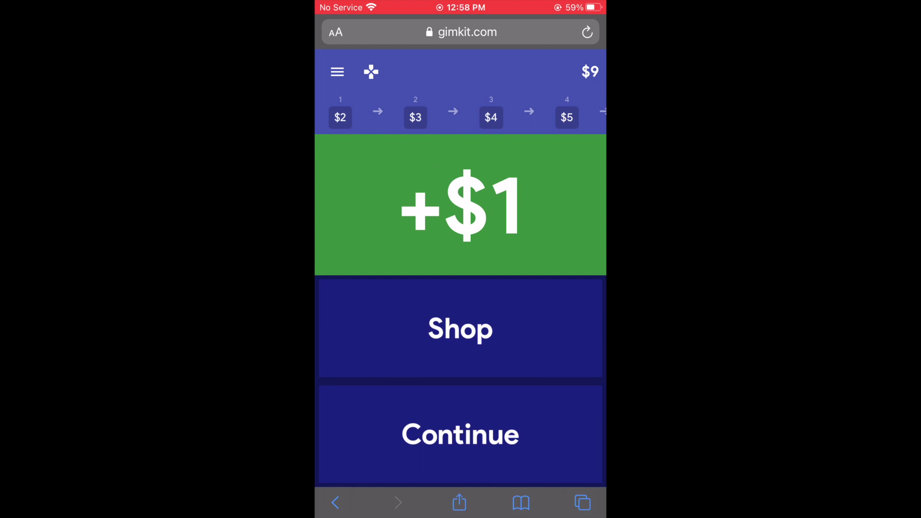
click(461, 434)
click(460, 344)
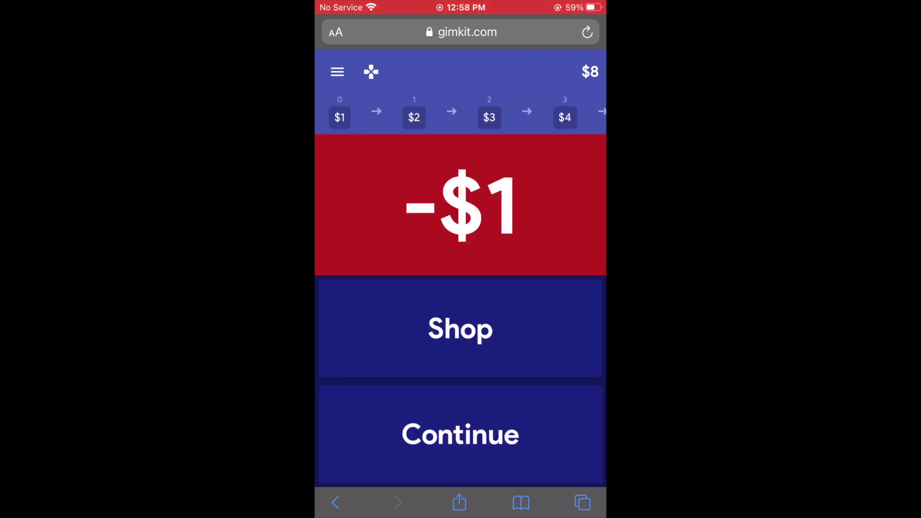
click(461, 434)
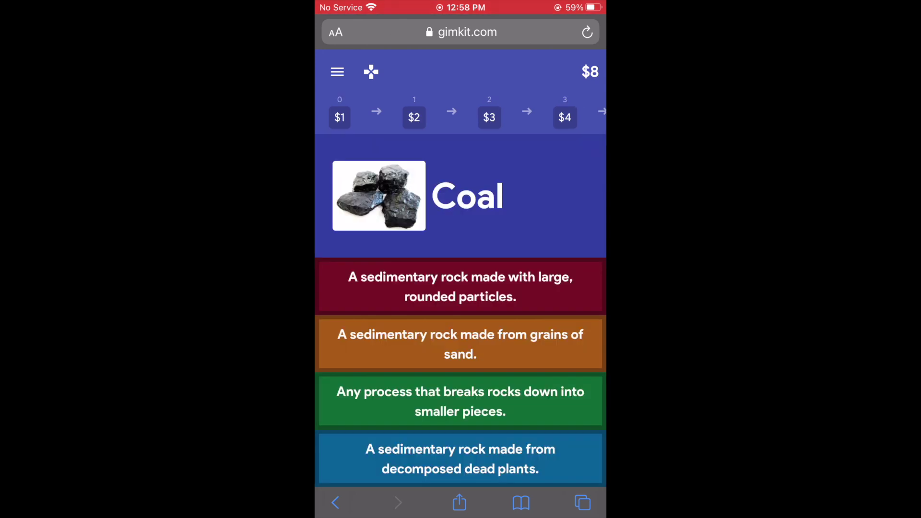
Answer Coal with the decomposed dead plants definition and view the shop's Money Per Question upgrade
click(460, 459)
click(461, 329)
click(460, 141)
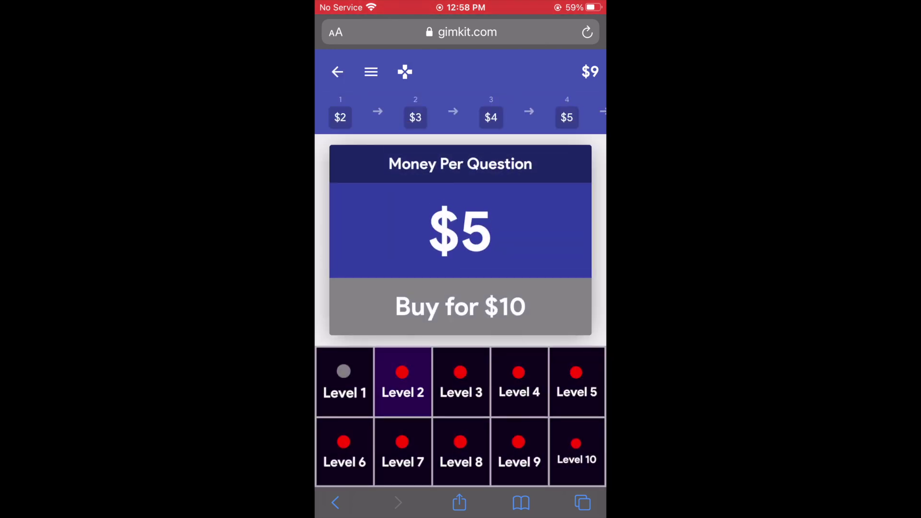
Look over the Multiplier upgrade's details from the upgrades list
click(338, 72)
click(461, 307)
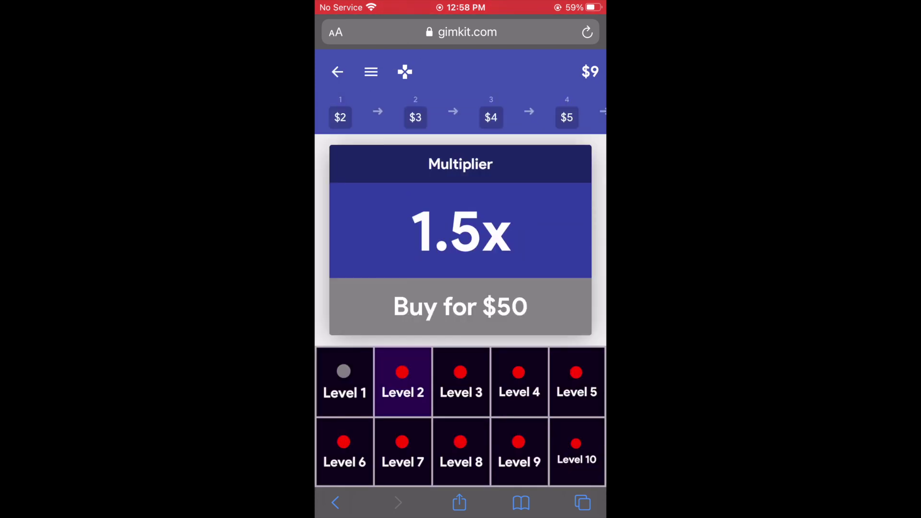
click(337, 72)
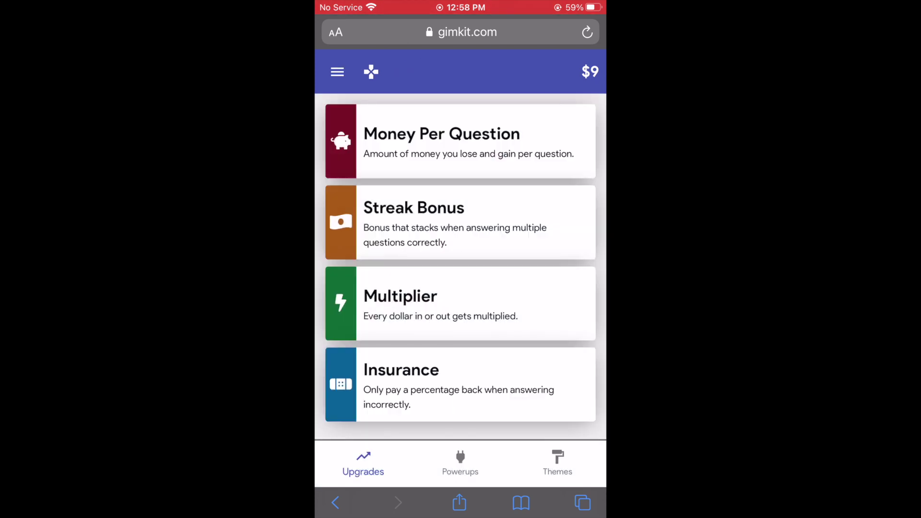
Browse the powerups for sale, then return to the Compaction question at $9 without buying
click(461, 354)
scroll(460, 267, down, 3)
scroll(460, 266, up, 3)
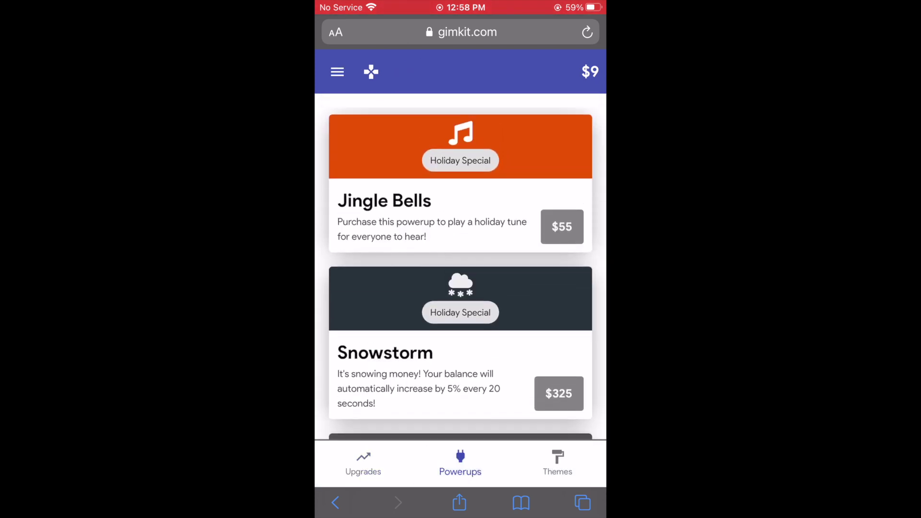
click(338, 72)
click(379, 70)
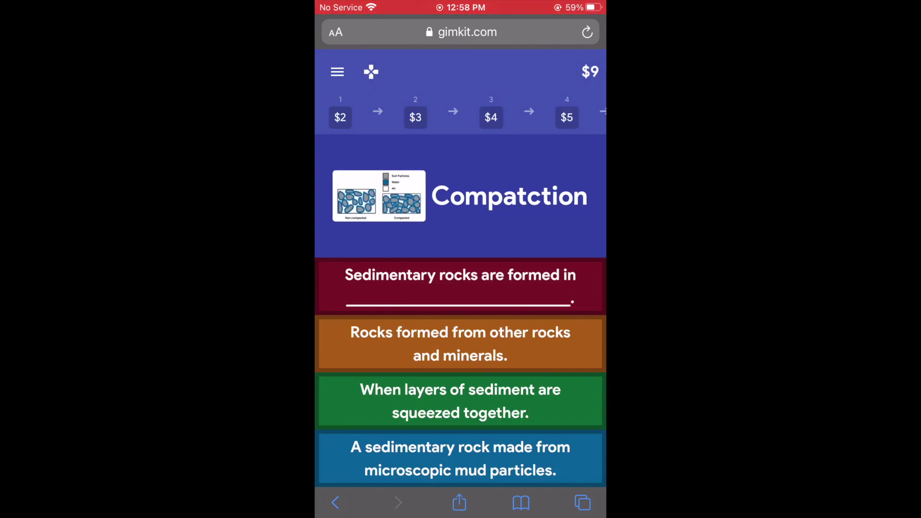
Answer the Compaction, Weathering, Deposition (twice) and Sediments questions
click(461, 401)
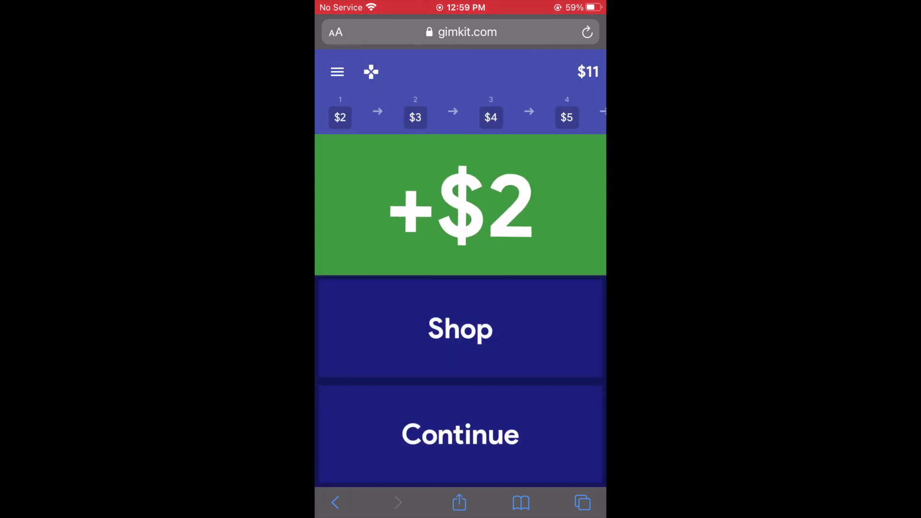
click(461, 433)
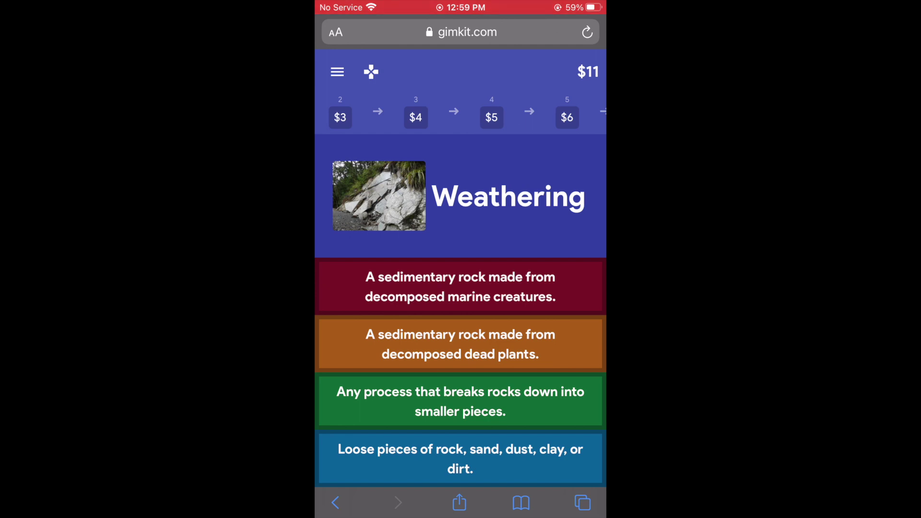
click(461, 402)
click(461, 434)
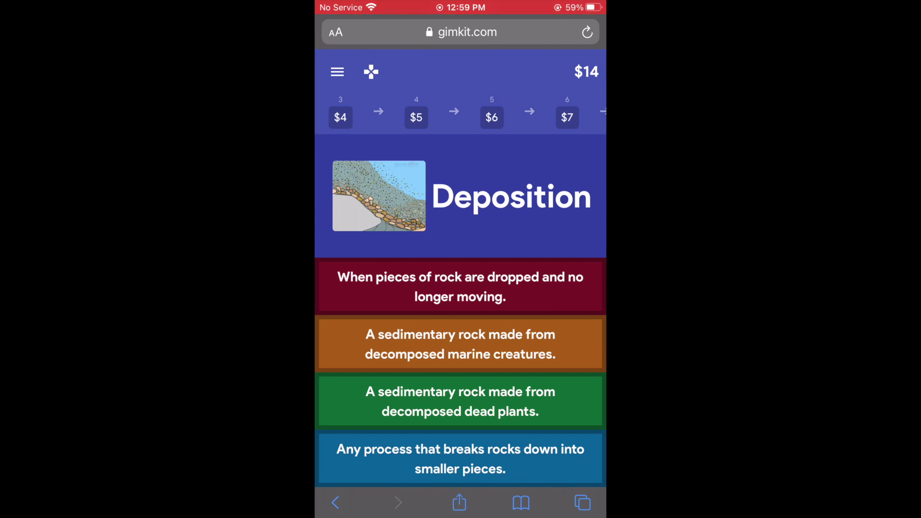
click(461, 287)
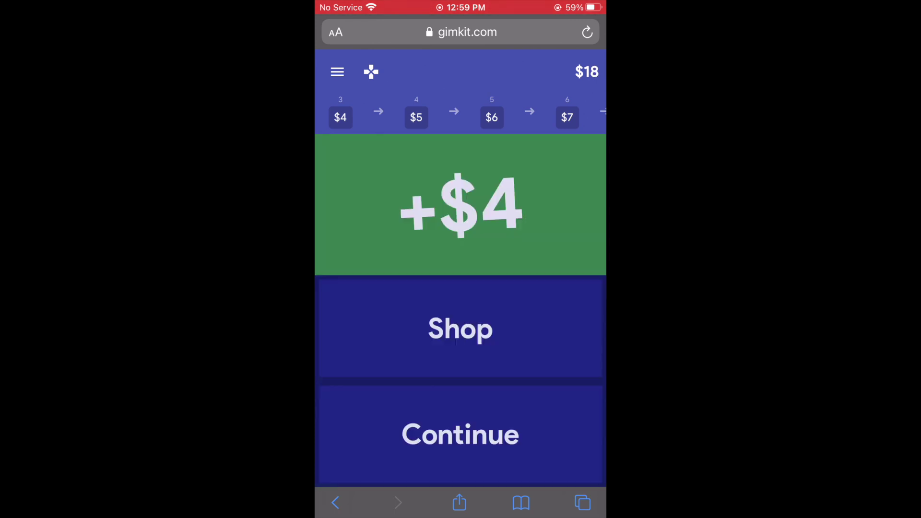
click(461, 433)
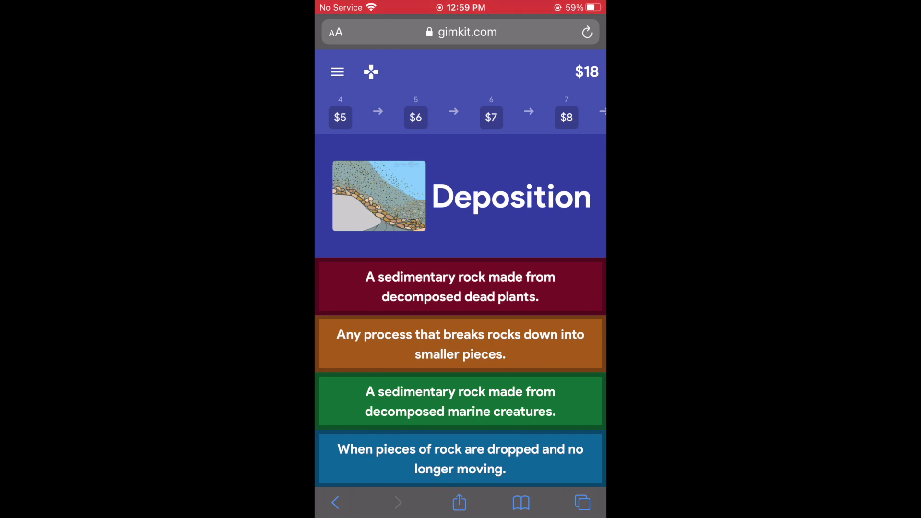
click(461, 287)
click(460, 435)
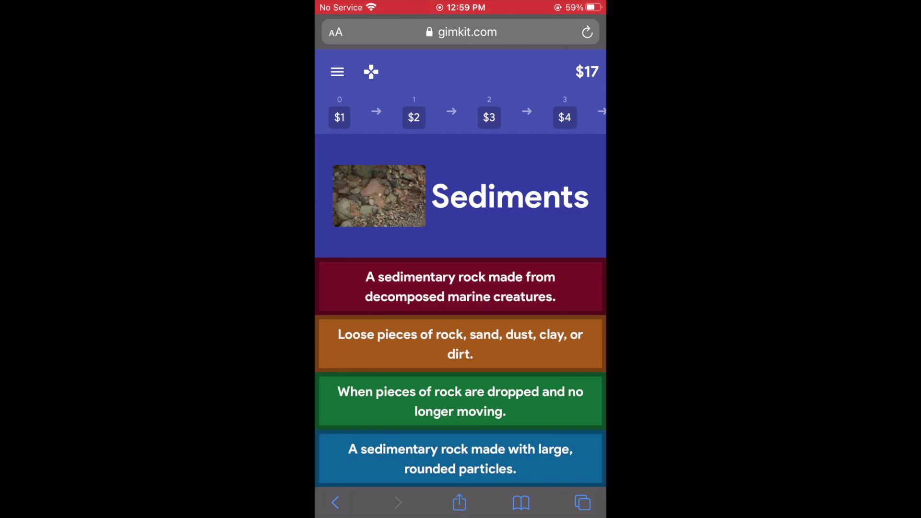
click(461, 344)
click(461, 434)
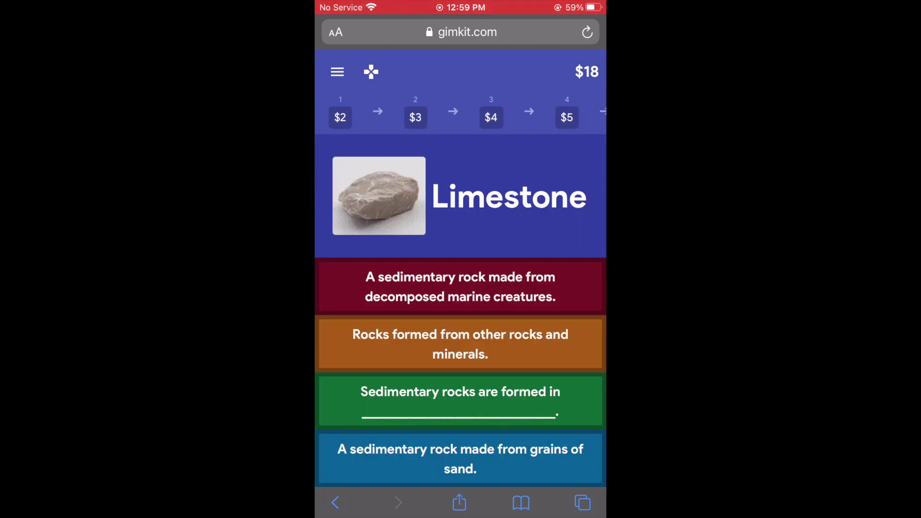
Answer the Limestone, Sandstone, Weathering and Layers questions, reaching $23, then enter the shop
click(461, 344)
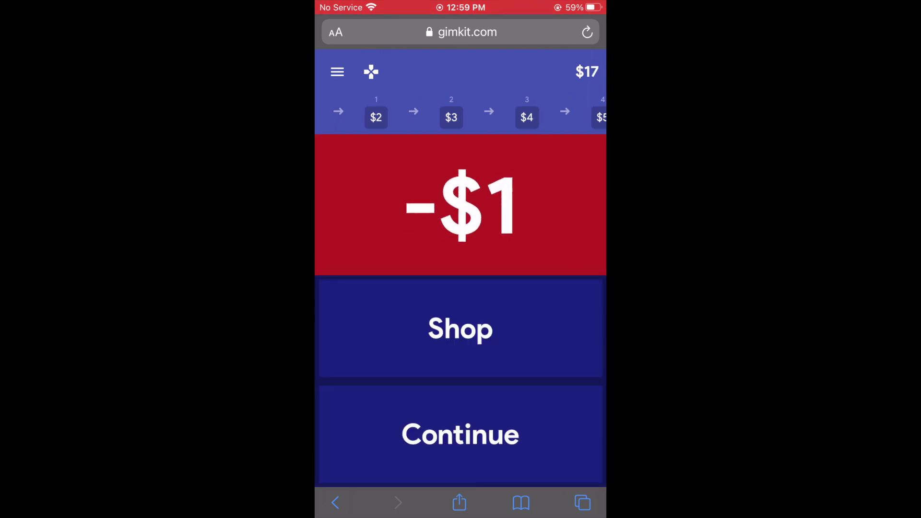
click(461, 435)
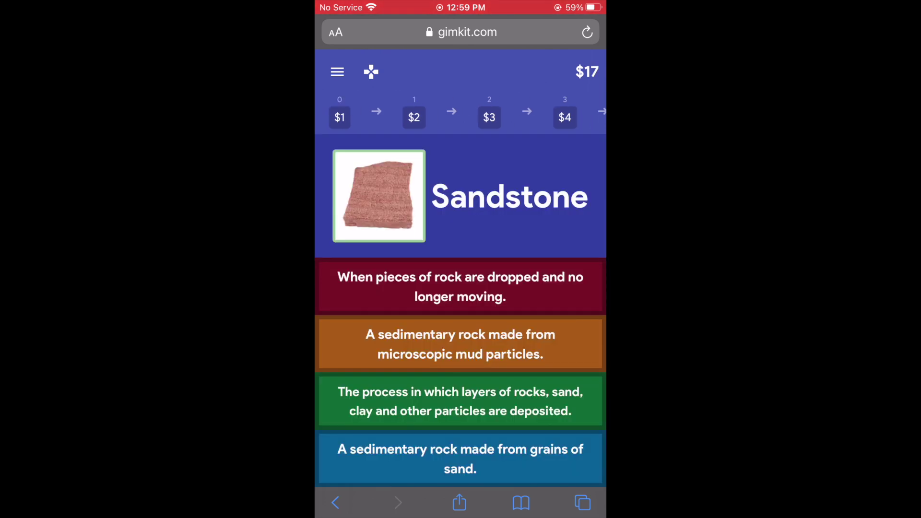
click(461, 458)
click(461, 435)
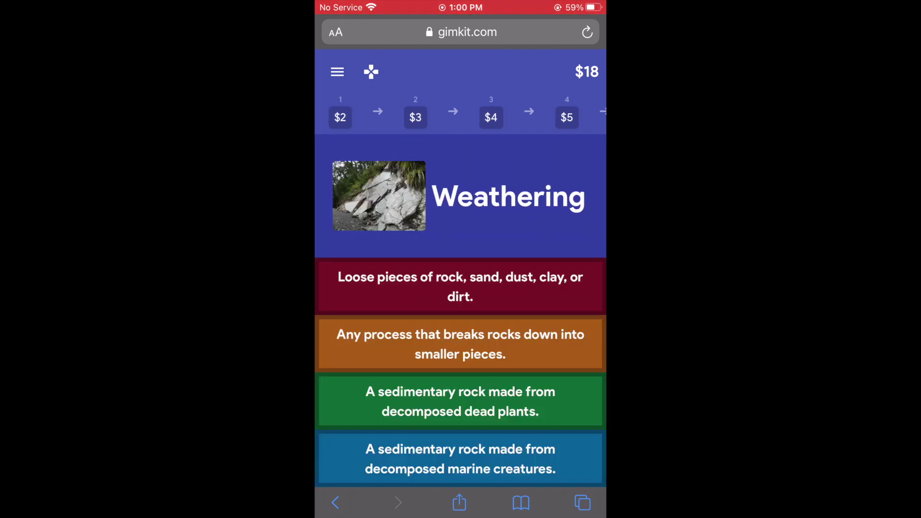
click(460, 344)
click(461, 434)
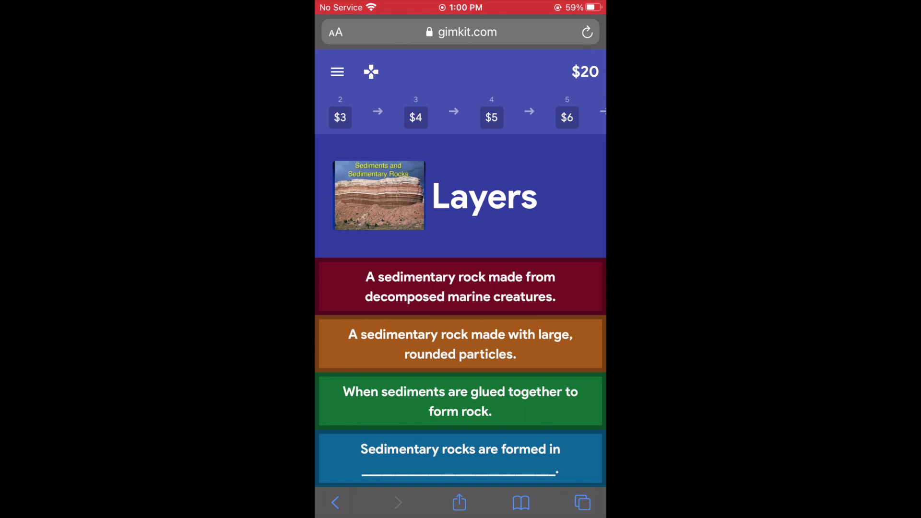
click(460, 458)
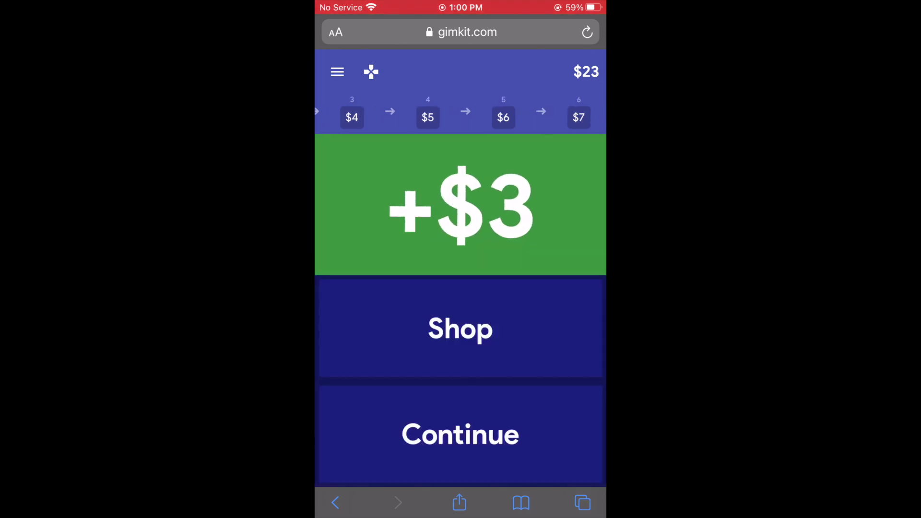
click(461, 327)
Buy the $20 Streak Bonus upgrade, leaving a $3 balance, and bring up the leaderboard
scroll(460, 267, down, 15)
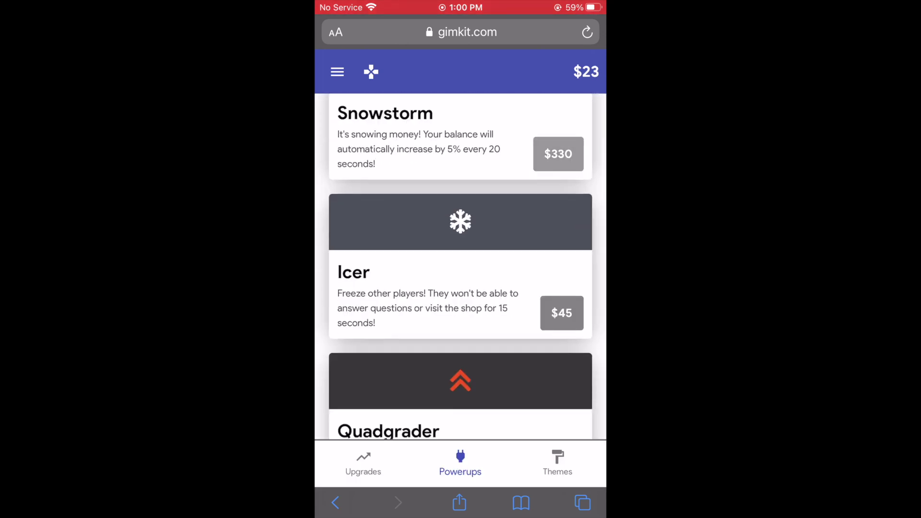
scroll(460, 267, down, 10)
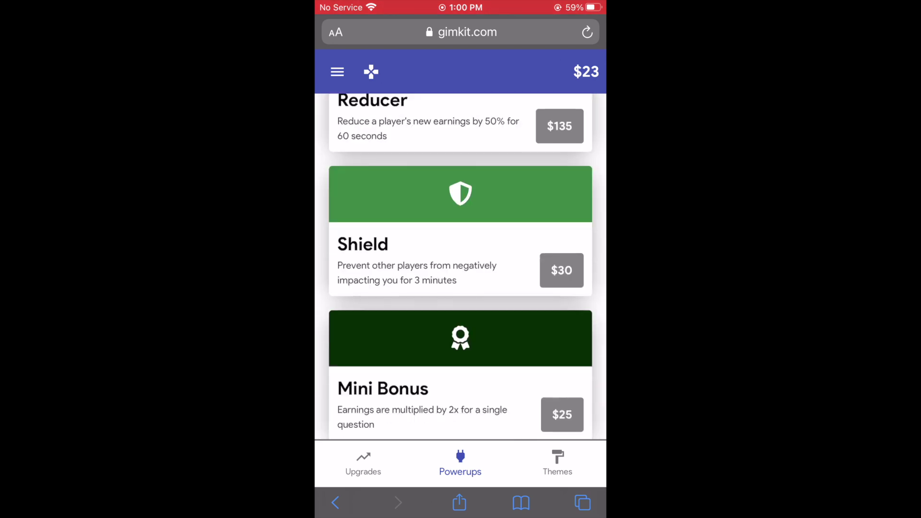
click(363, 463)
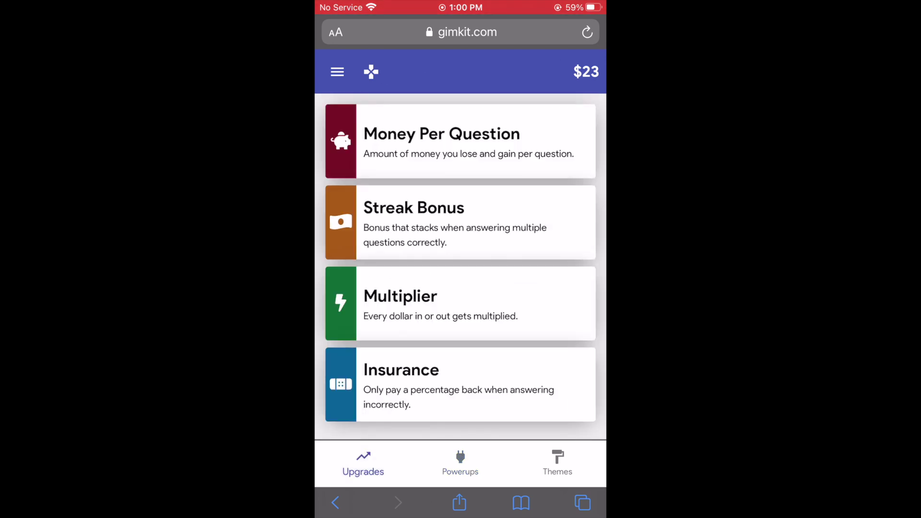
click(461, 222)
click(461, 300)
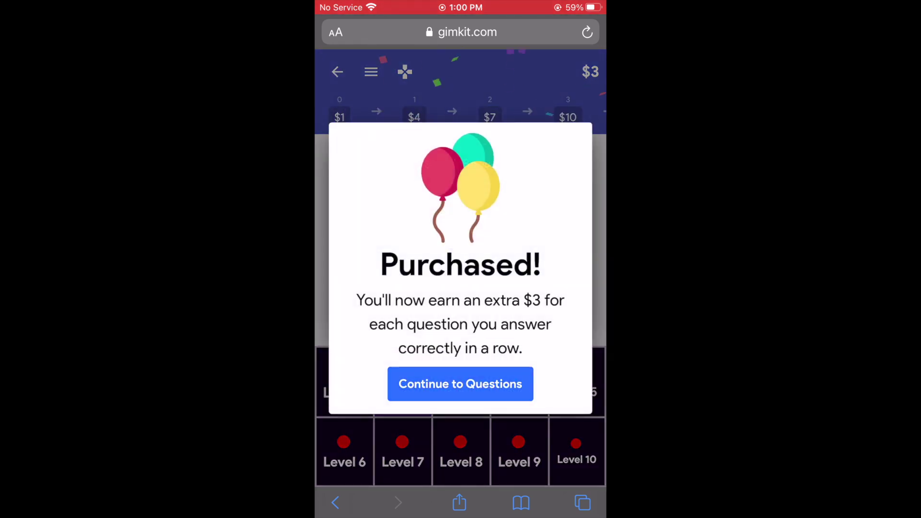
click(460, 382)
click(337, 72)
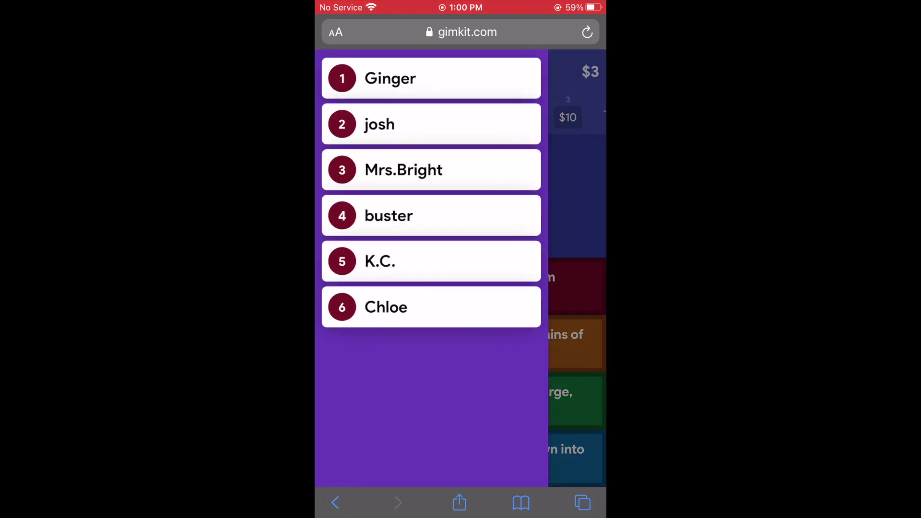
Close the leaderboard and answer Coal with the decomposed-dead-plants definition, reaching $4
click(576, 192)
click(337, 72)
click(576, 192)
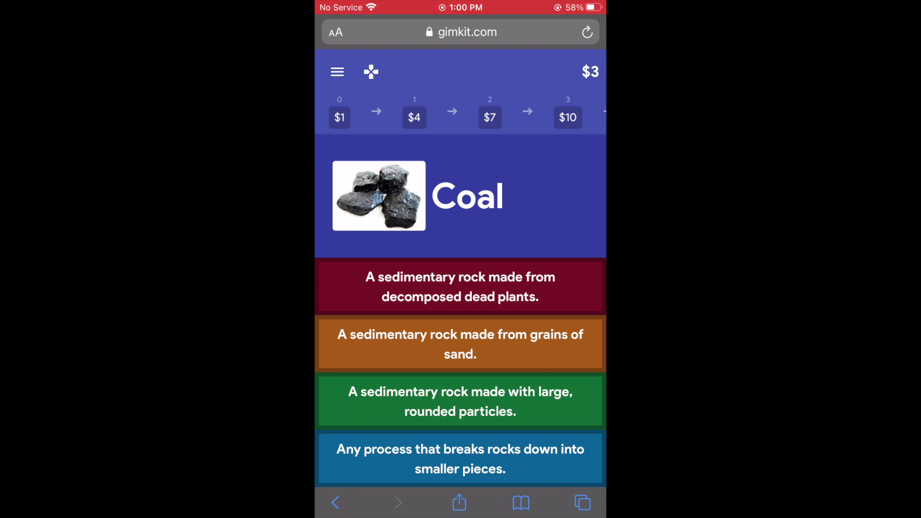
click(460, 287)
click(461, 434)
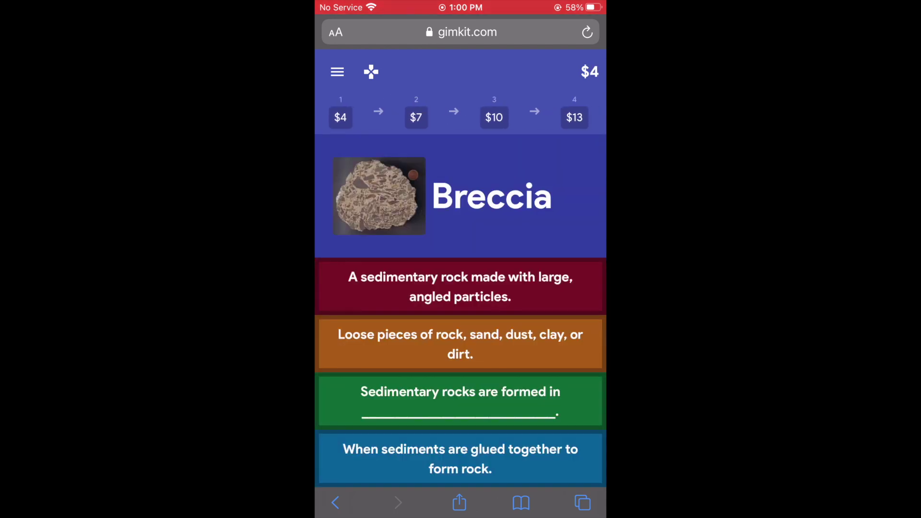